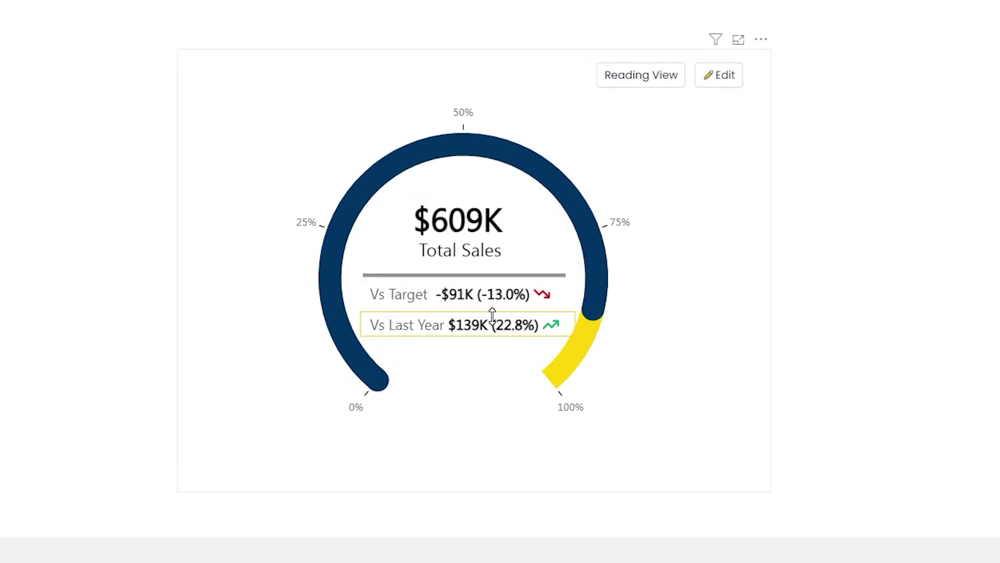
# - Inspect the finished example gauge's $609K Total Sales text and the whole gauge visual
pyautogui.click(485, 245)
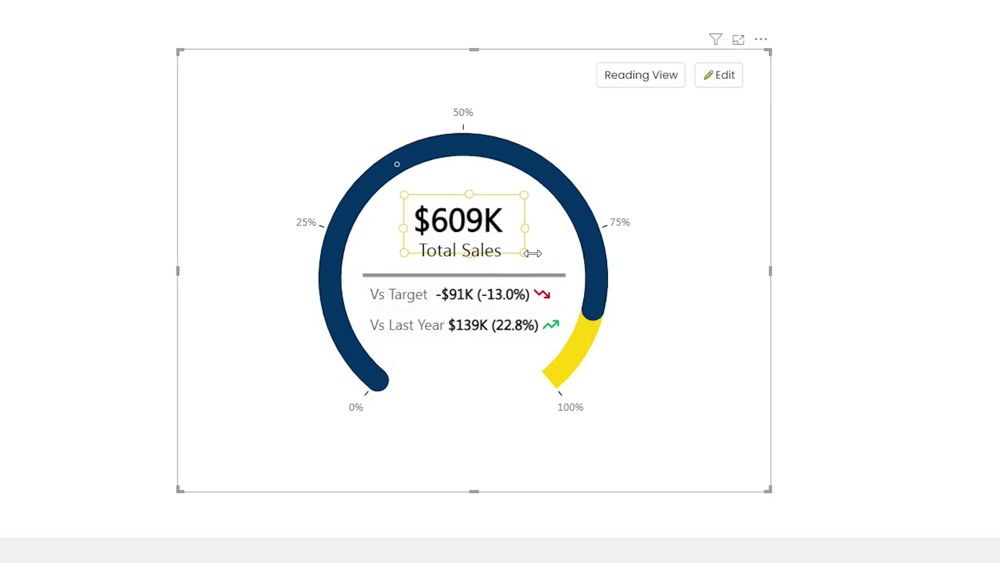
pyautogui.click(810, 261)
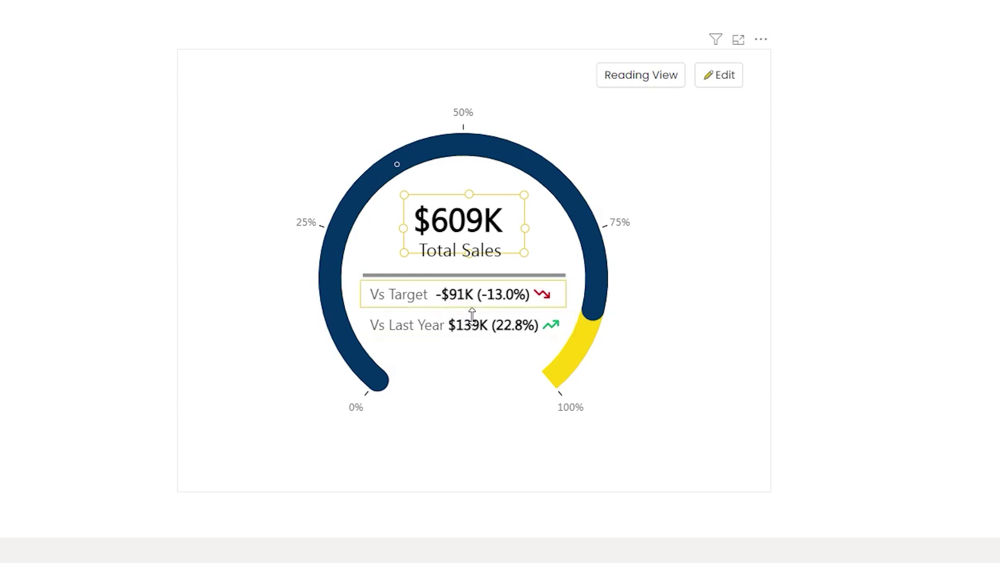
pyautogui.click(529, 424)
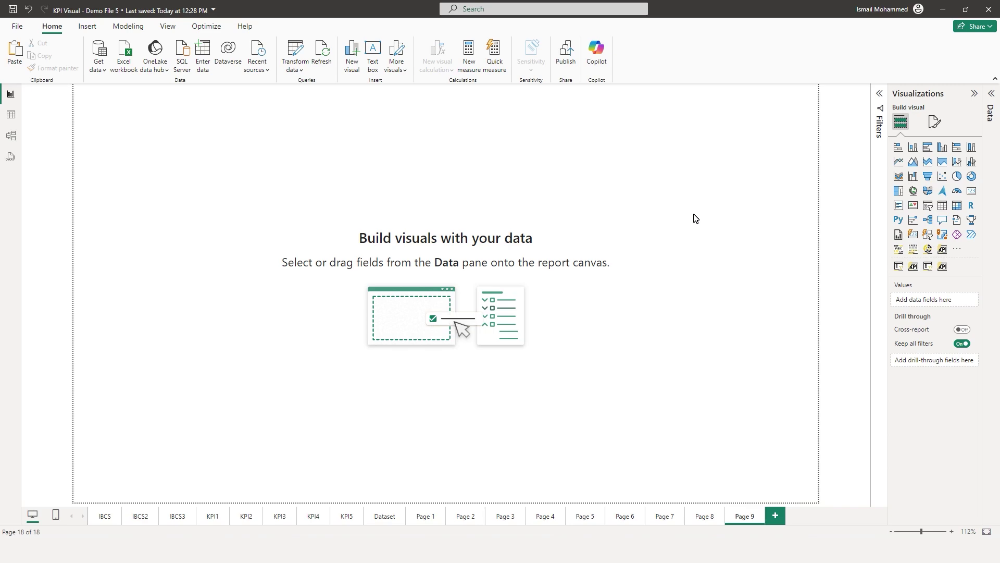
# - Add an Advanced KPIs visual to Page 9, enlarge it on the canvas, and open Focus mode
pyautogui.moveTo(942, 266); pyautogui.dragTo(786, 290)
pyautogui.moveTo(245, 249); pyautogui.dragTo(592, 422)
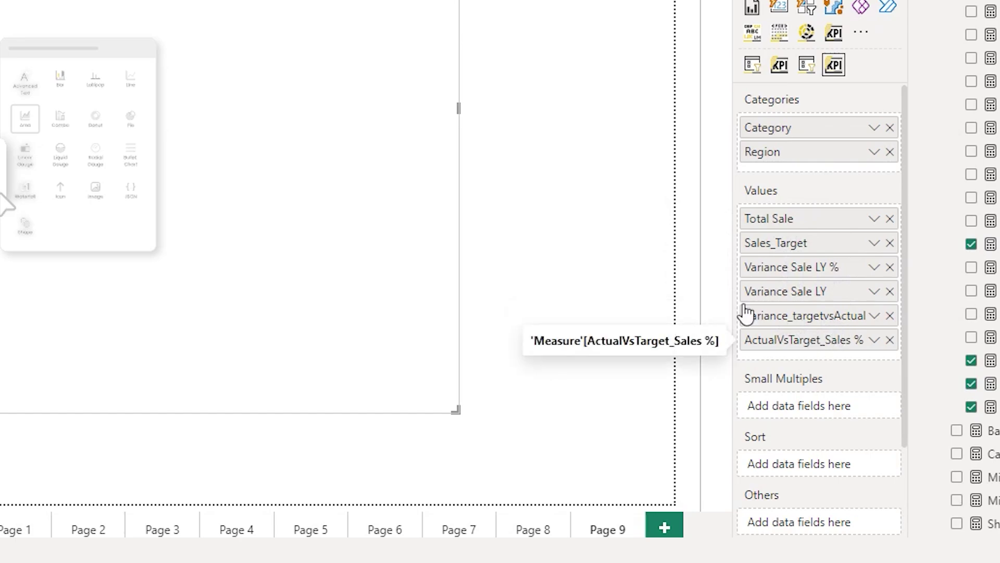
pyautogui.click(639, 145)
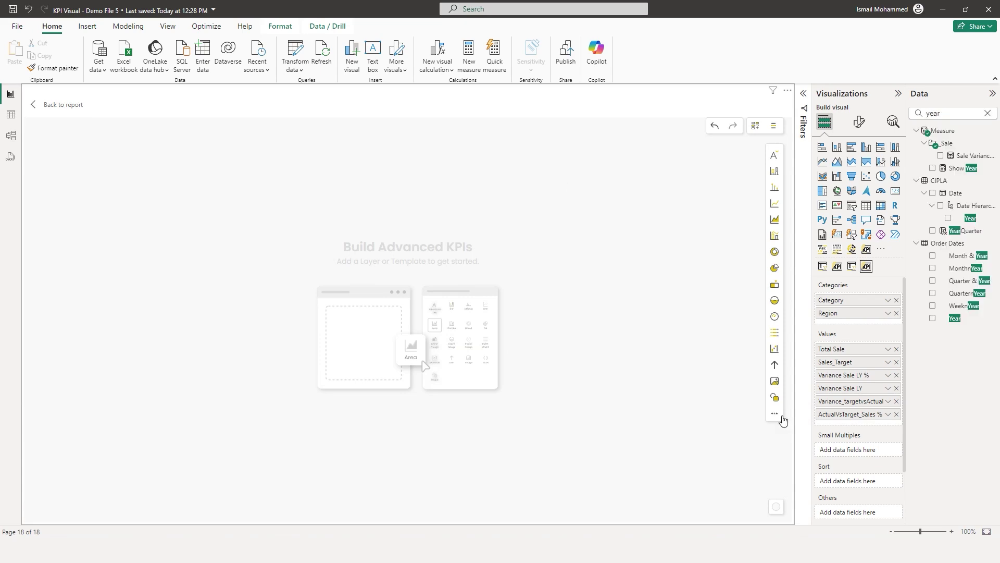
# - Add a Radial Gauge layer with Total Sale as its Actual value
pyautogui.click(776, 415)
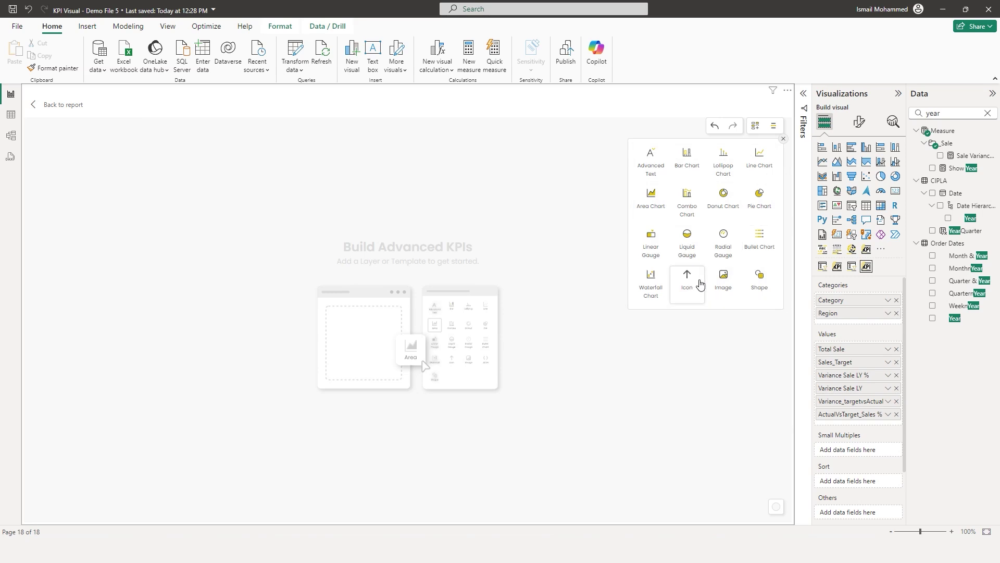
pyautogui.click(724, 244)
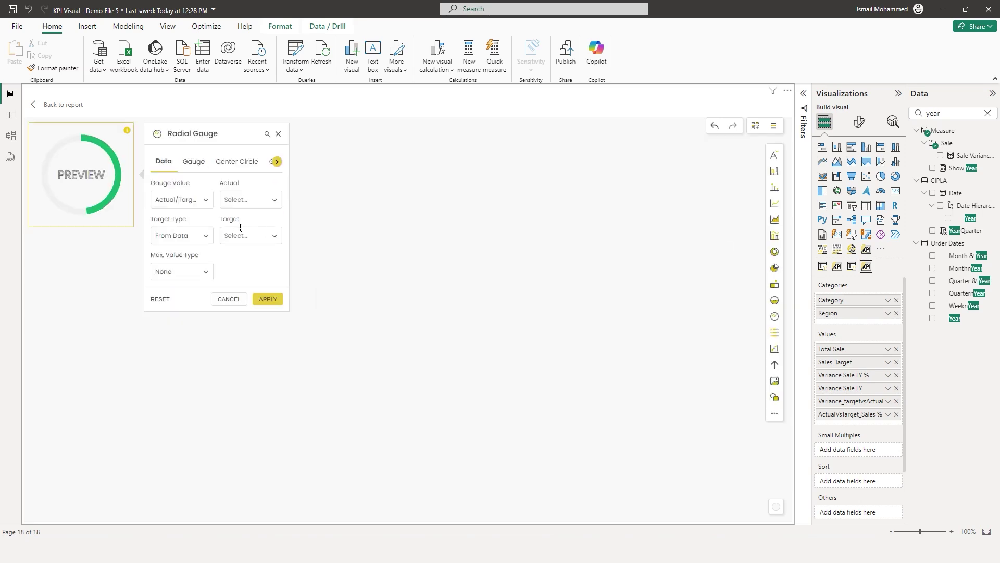
pyautogui.click(202, 208)
pyautogui.click(203, 208)
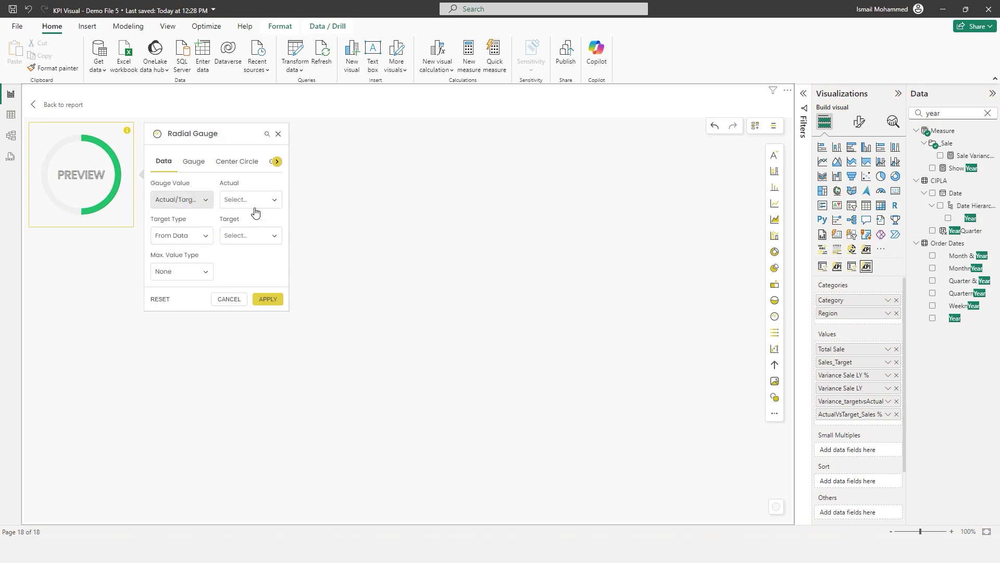
pyautogui.click(260, 202)
pyautogui.click(241, 219)
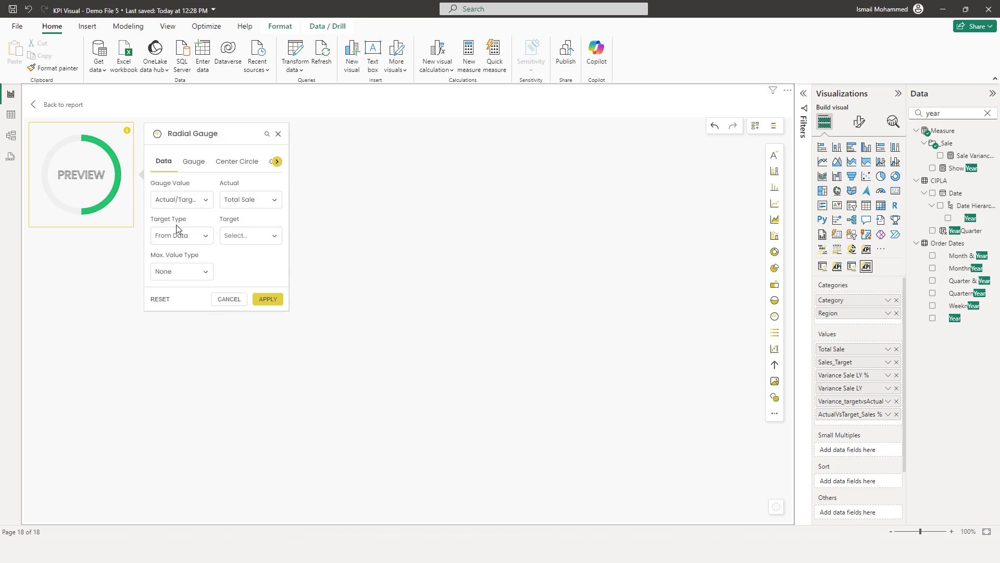
# - Set Target Type to From Data with Sales_Target as the target, and apply
pyautogui.click(196, 235)
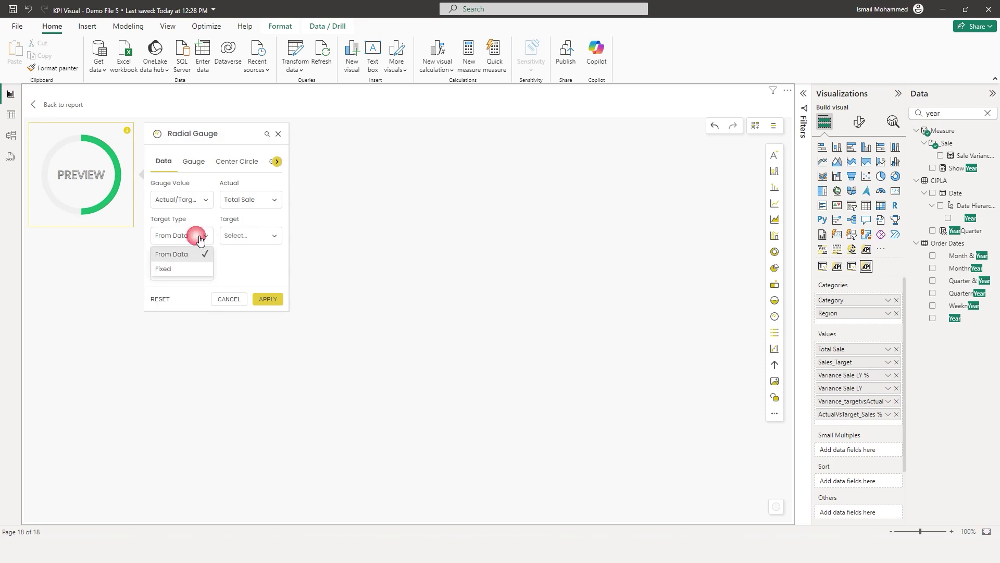
pyautogui.click(172, 254)
pyautogui.click(259, 235)
pyautogui.click(271, 236)
pyautogui.click(201, 237)
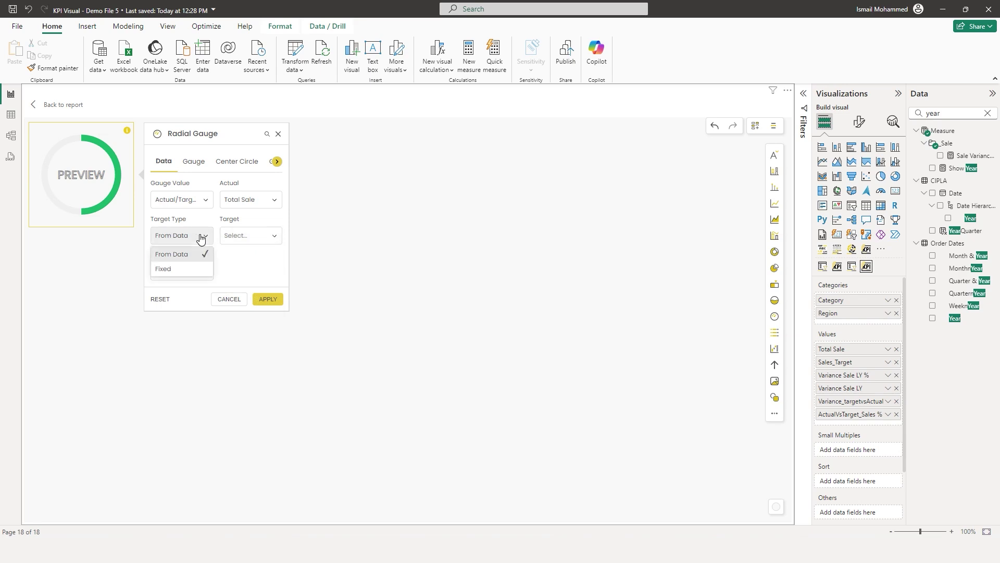
pyautogui.click(173, 268)
pyautogui.click(251, 236)
pyautogui.click(196, 237)
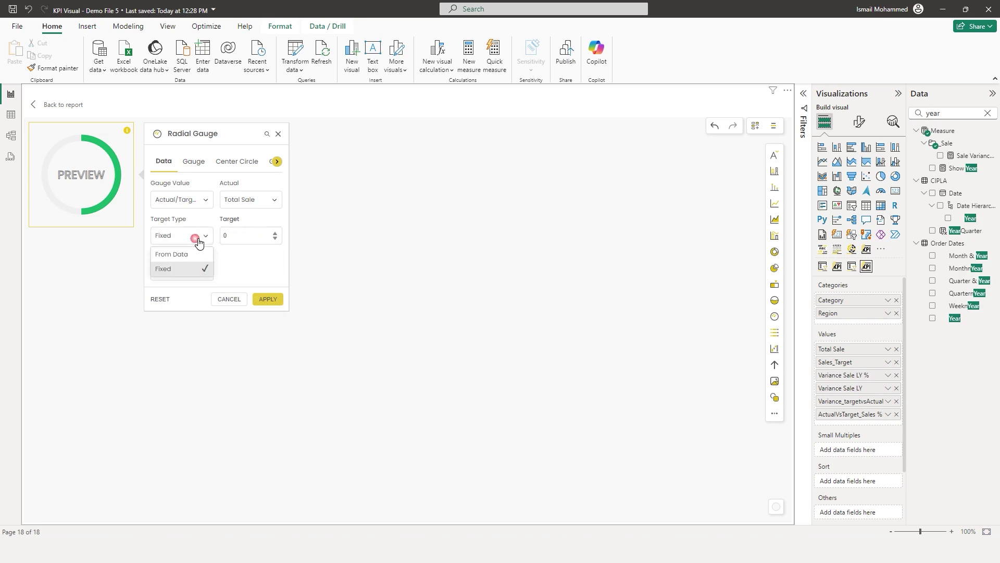
pyautogui.click(172, 254)
pyautogui.click(245, 239)
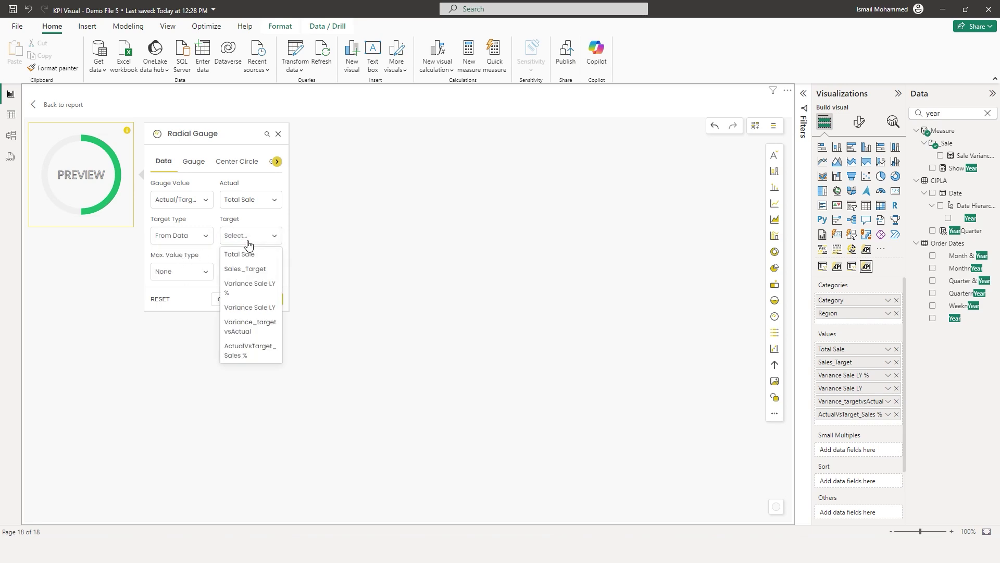
pyautogui.click(242, 270)
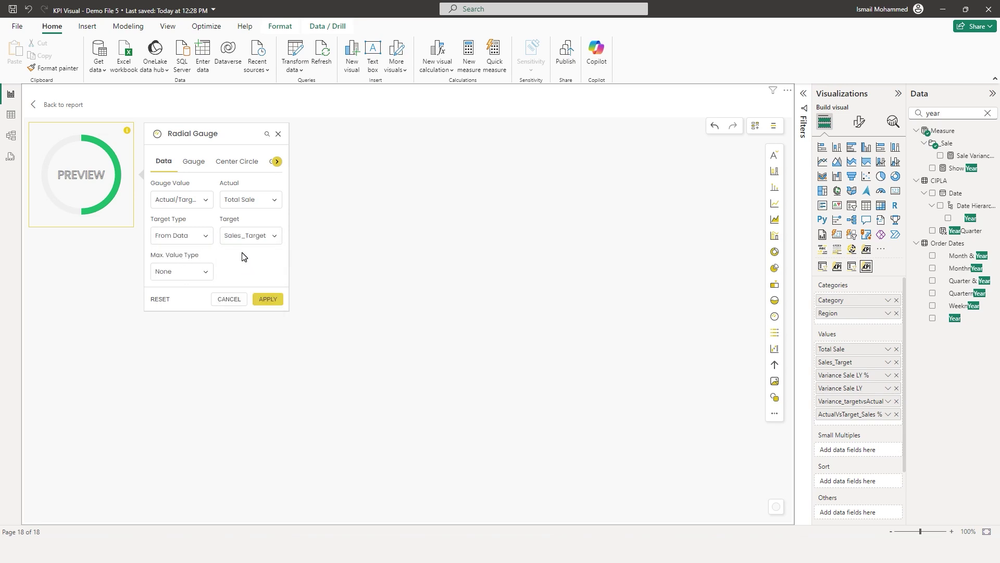
pyautogui.click(267, 299)
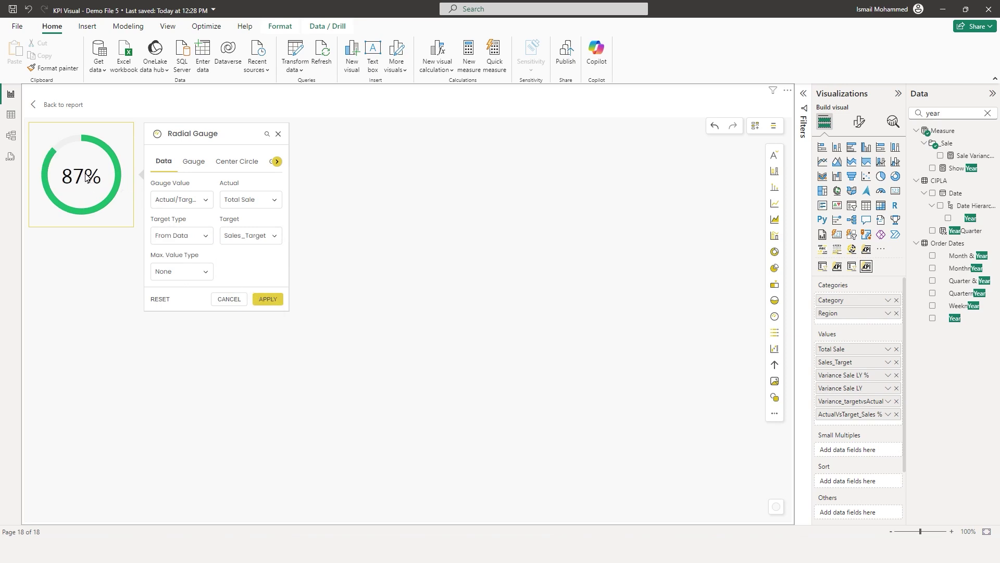
pyautogui.click(196, 166)
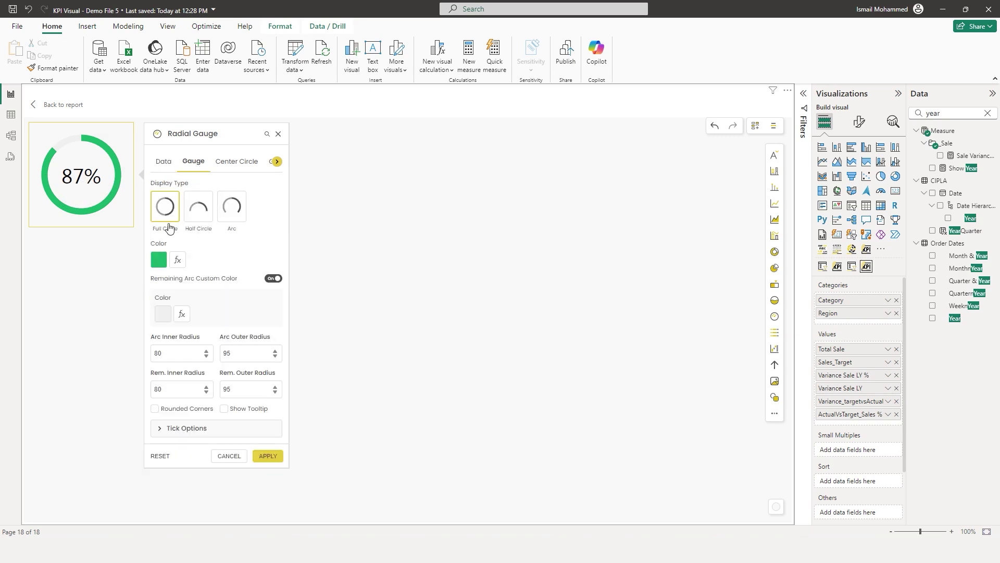
# - Change the gauge shape to an Arc and apply it
pyautogui.click(200, 214)
pyautogui.click(164, 213)
pyautogui.click(203, 216)
pyautogui.click(230, 217)
pyautogui.click(274, 456)
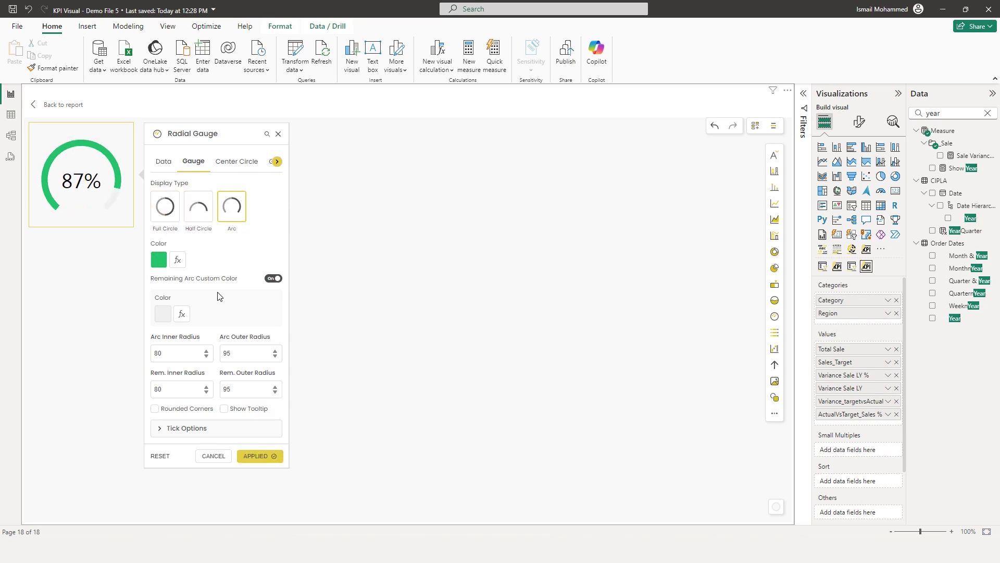
# - Set the gauge colour to navy 023047 and the remaining arc to yellow ffb703
pyautogui.click(168, 262)
pyautogui.doubleClick(366, 343)
pyautogui.write('023047')
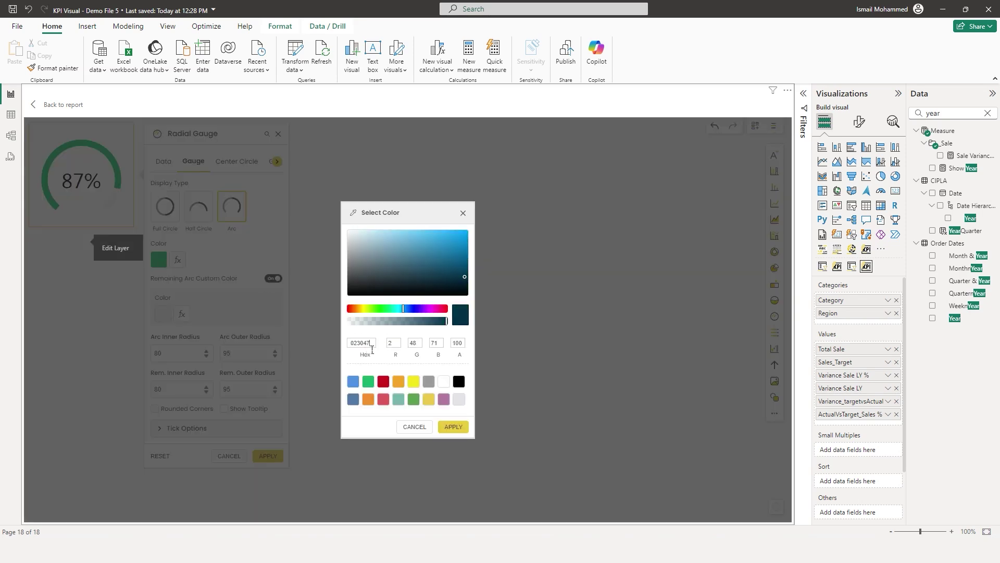
pyautogui.click(451, 429)
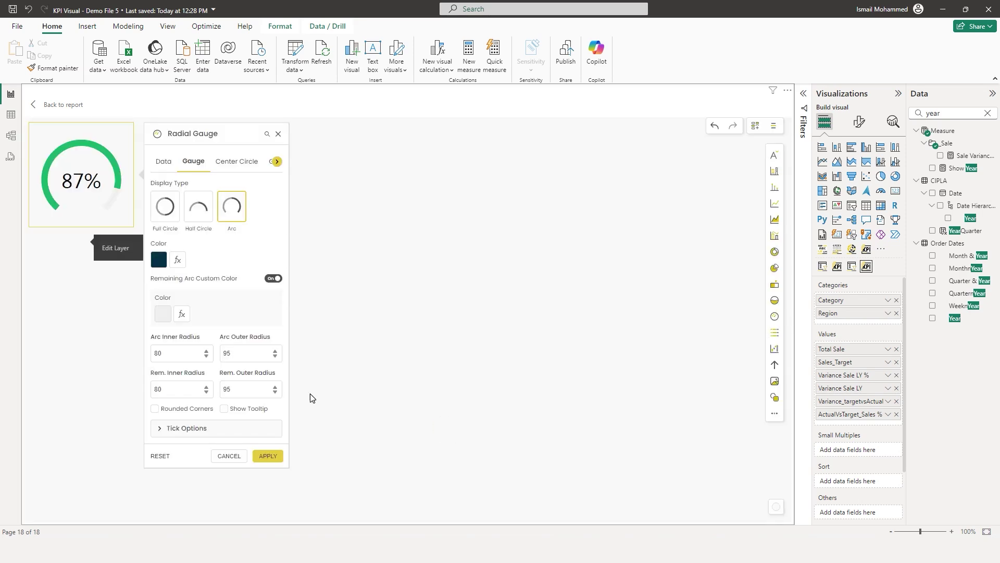
pyautogui.click(165, 314)
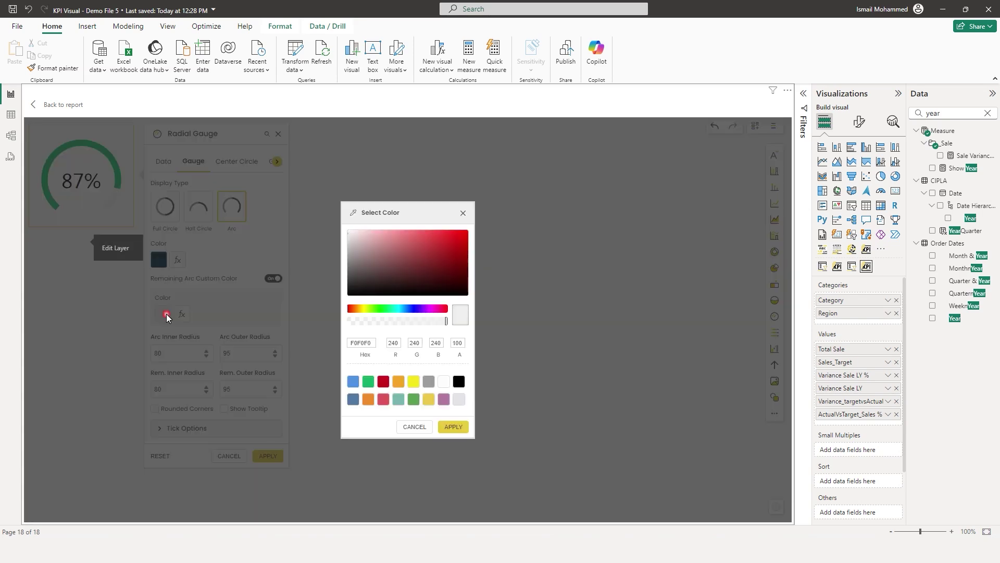
pyautogui.hotkey('ctrl', 'a')
pyautogui.write('ffb703')
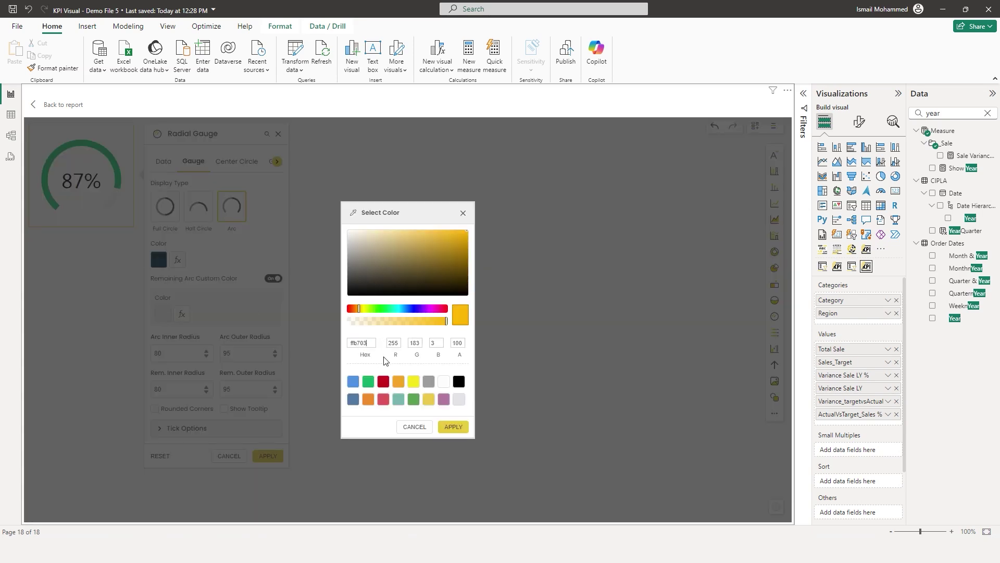
pyautogui.click(453, 427)
pyautogui.click(267, 456)
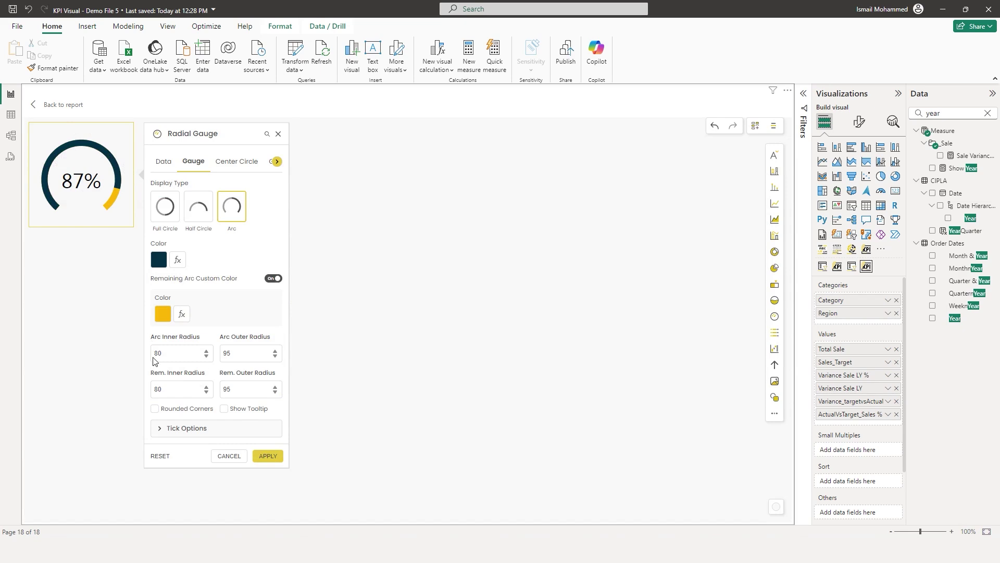
# - Enable Rounded Corners on the gauge arcs and apply
pyautogui.click(155, 410)
pyautogui.click(267, 457)
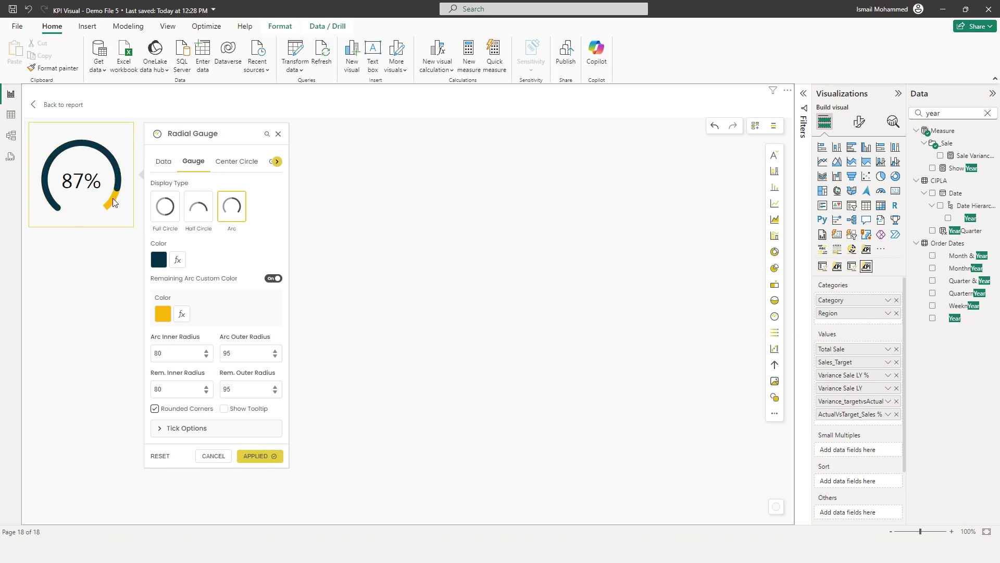
pyautogui.click(237, 161)
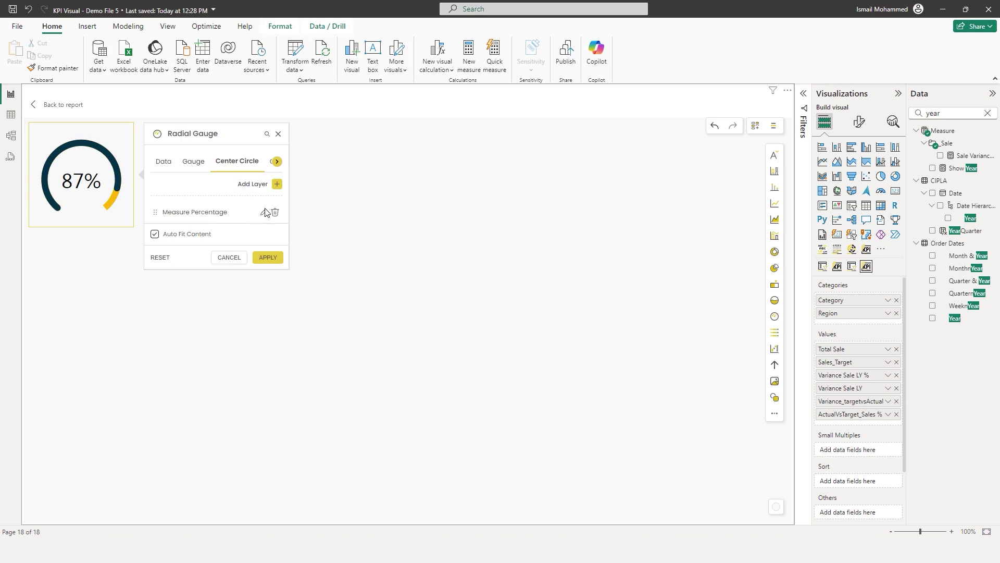
# - Delete the Measure Percentage centre-circle layer, apply, and close the gauge settings
pyautogui.click(262, 190)
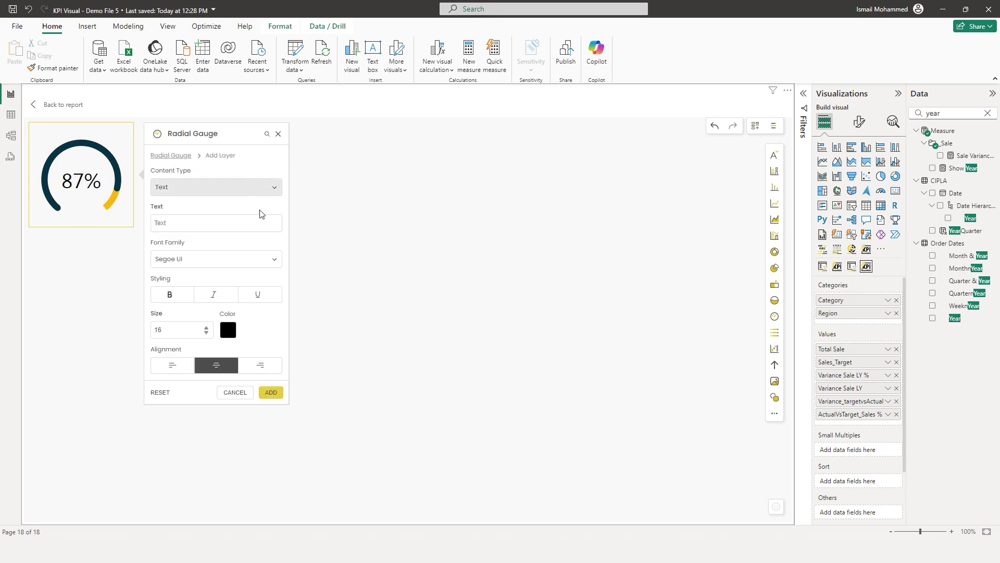
pyautogui.click(236, 389)
pyautogui.click(274, 213)
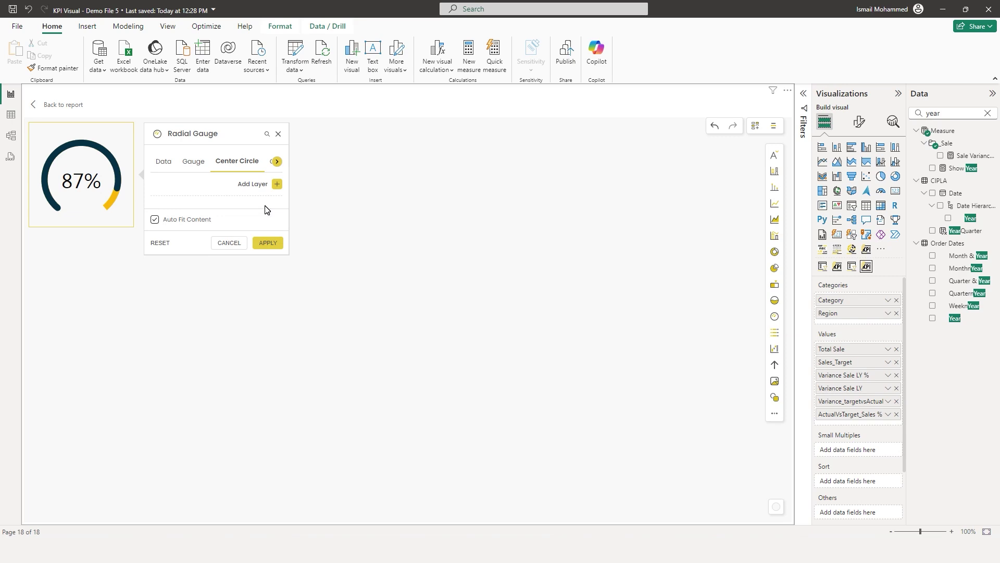
pyautogui.click(269, 244)
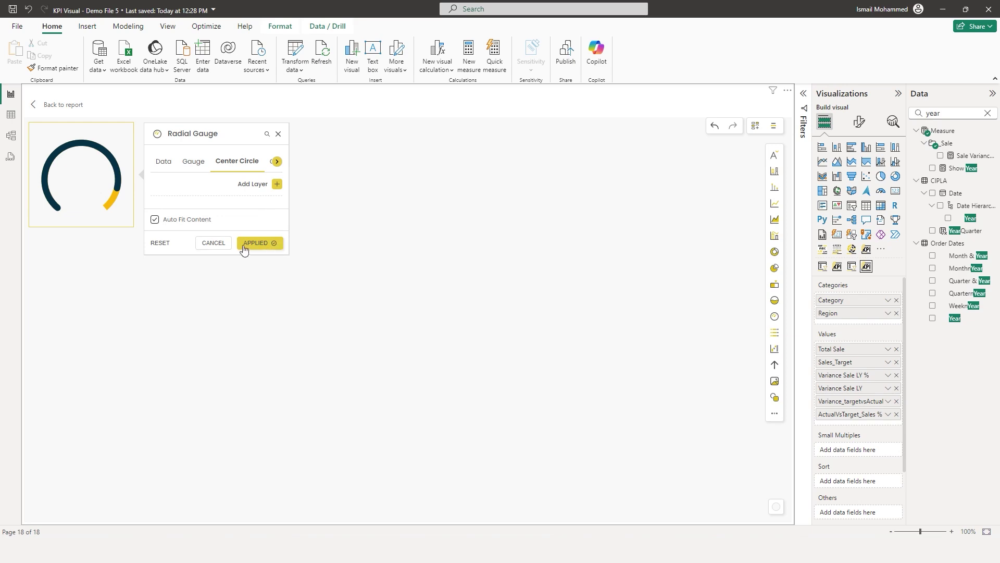
pyautogui.click(277, 161)
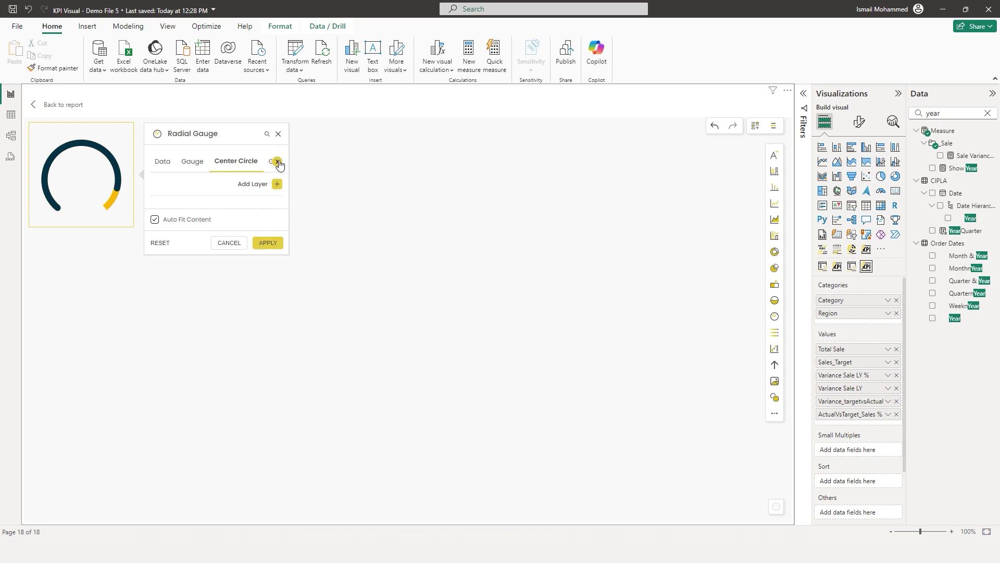
pyautogui.click(229, 242)
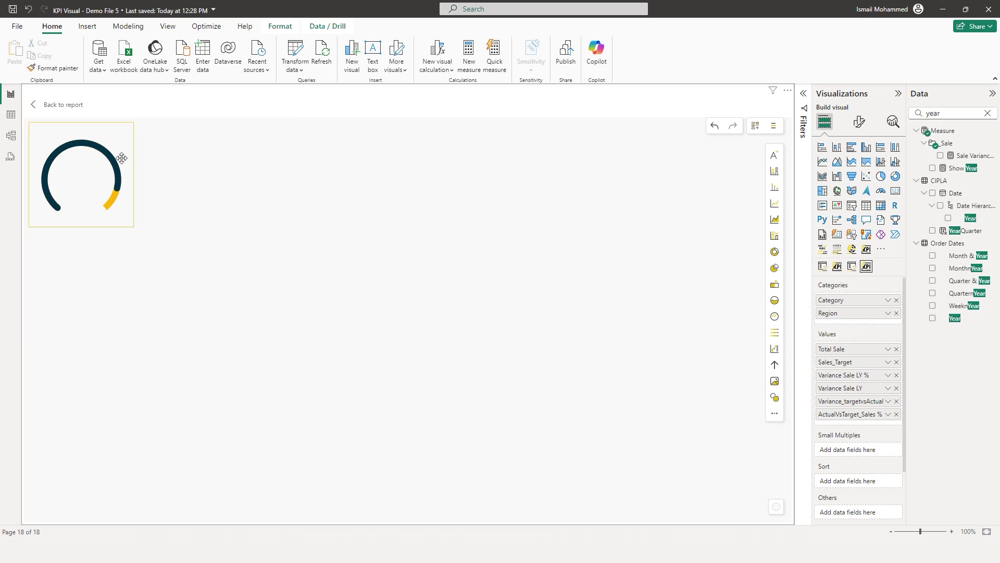
# - Enlarge the gauge and add Advanced Text showing Total Sale with $ prefix, size 28 bold
pyautogui.moveTo(141, 235); pyautogui.dragTo(410, 412)
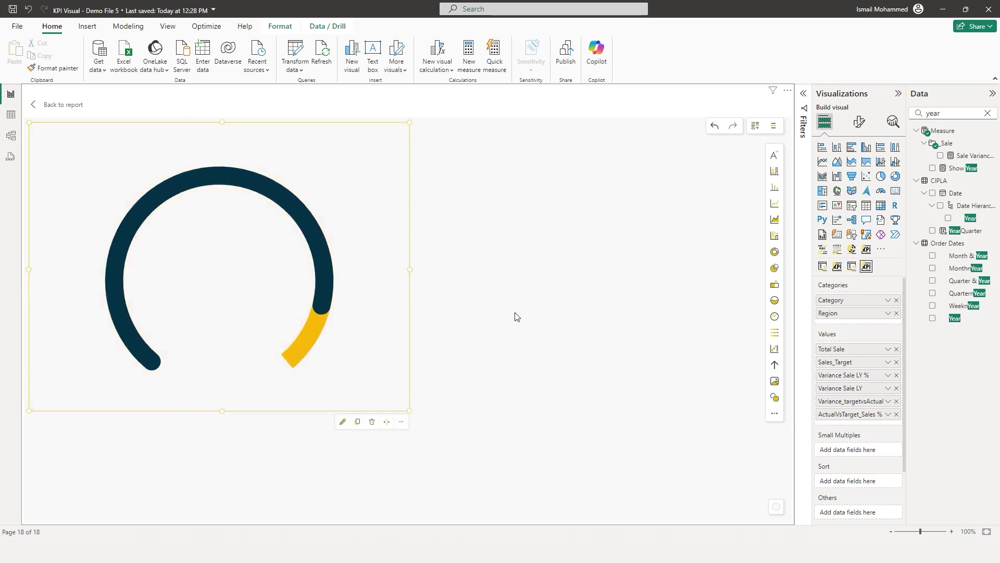
pyautogui.click(775, 413)
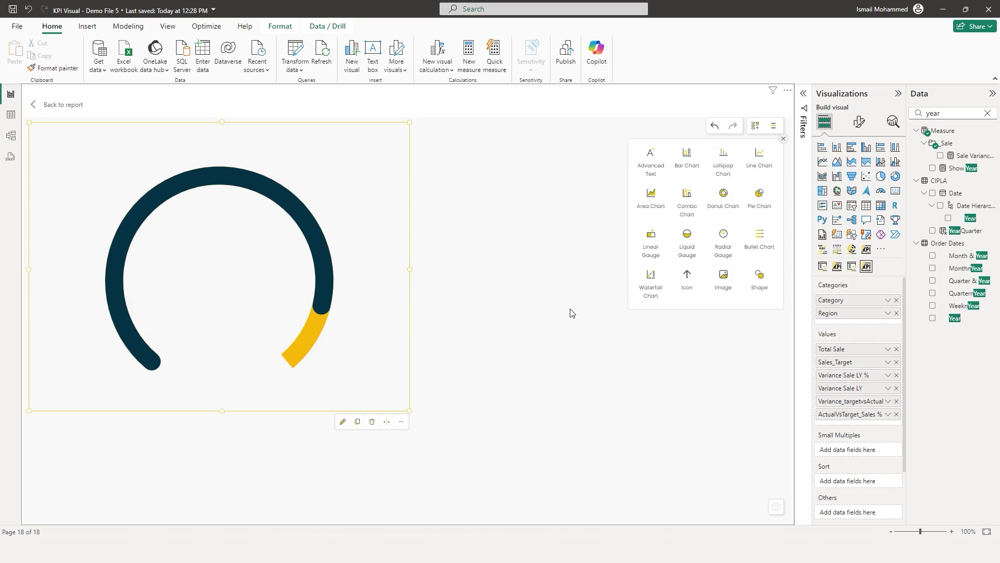
pyautogui.click(652, 159)
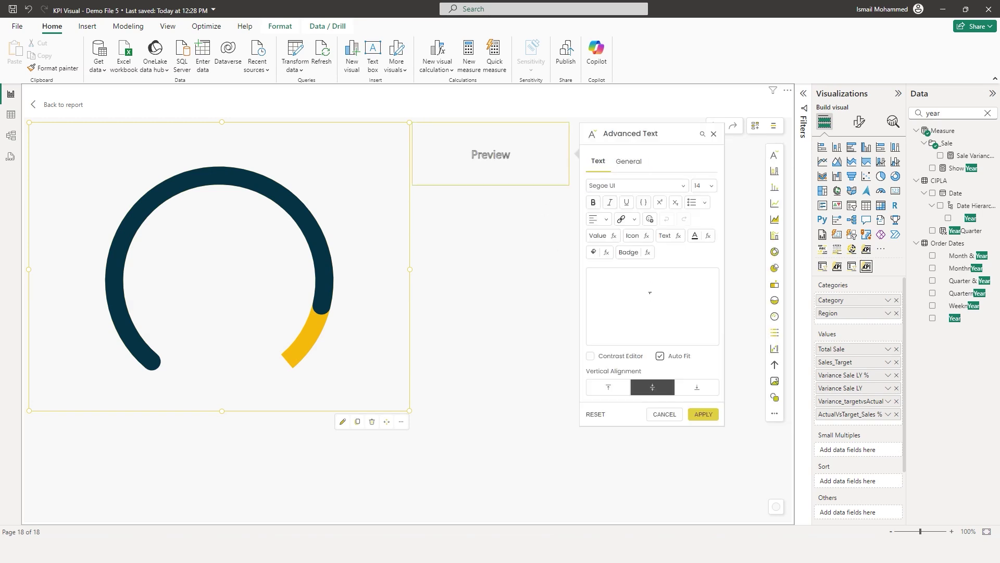
pyautogui.click(607, 237)
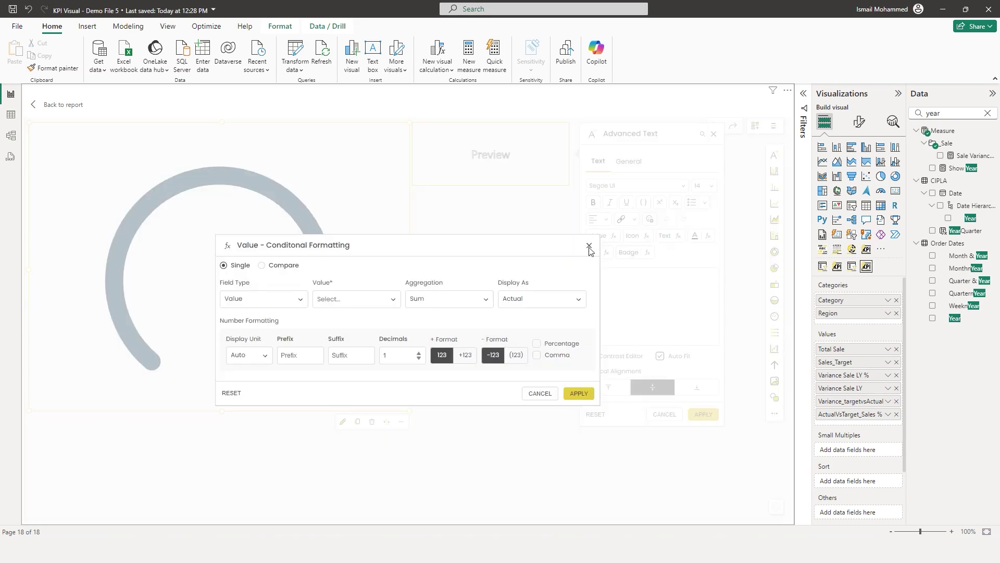
pyautogui.click(280, 298)
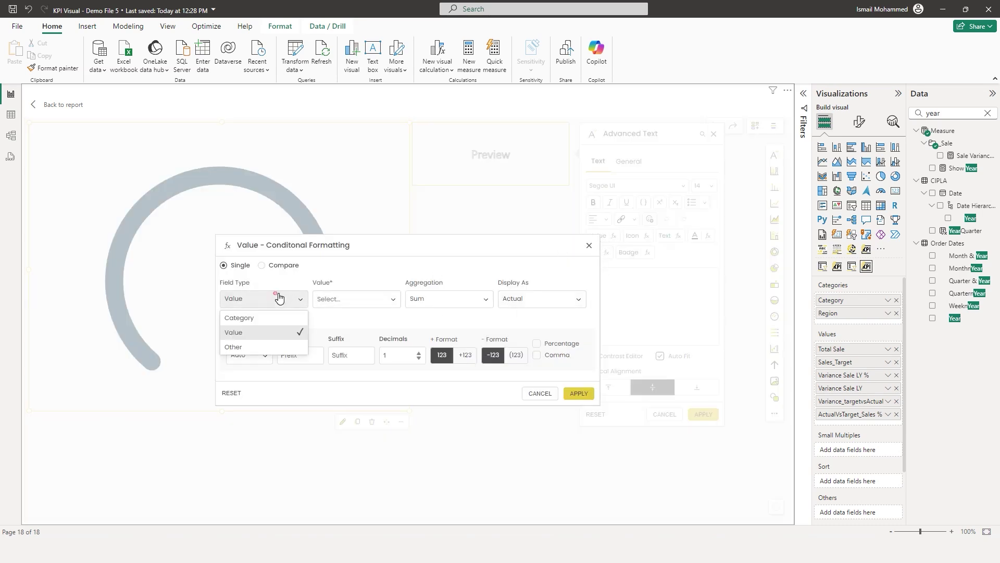
pyautogui.click(259, 336)
pyautogui.click(364, 300)
pyautogui.click(324, 319)
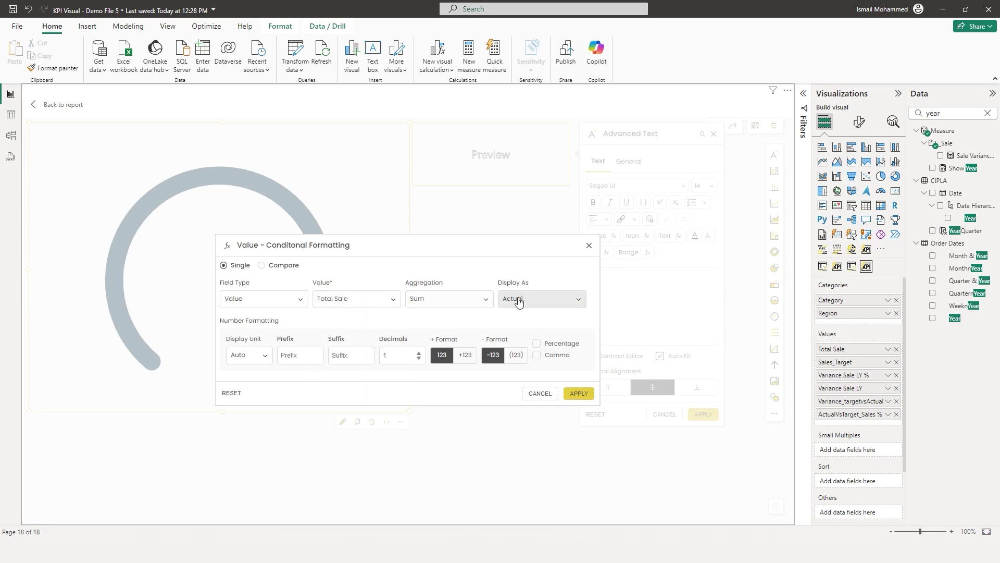
pyautogui.click(297, 359)
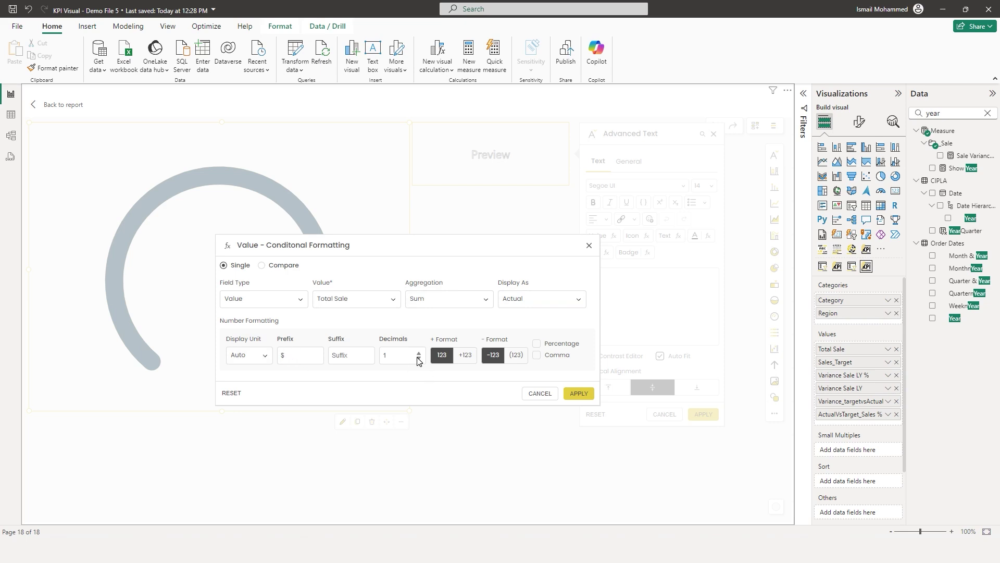
pyautogui.click(579, 394)
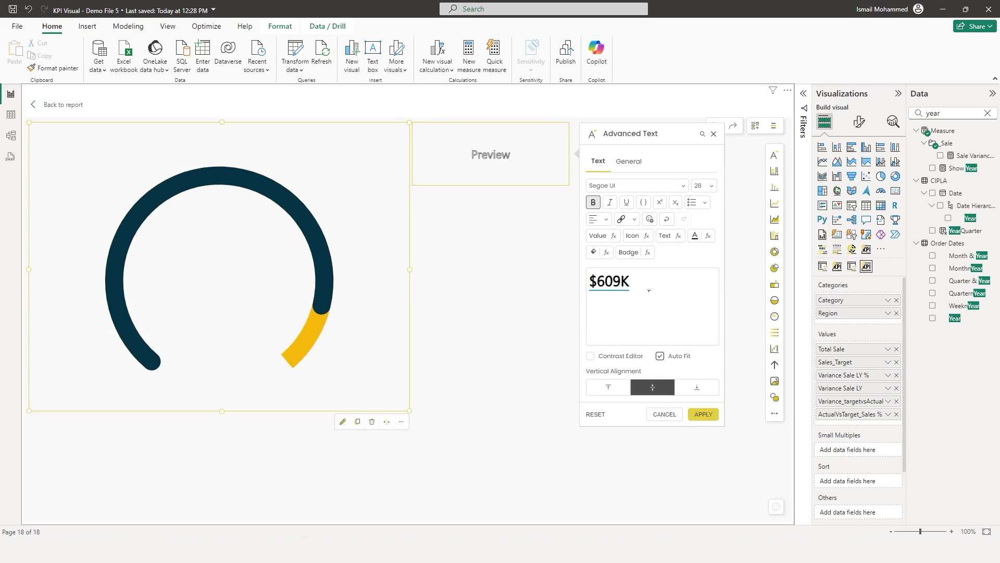
pyautogui.click(703, 414)
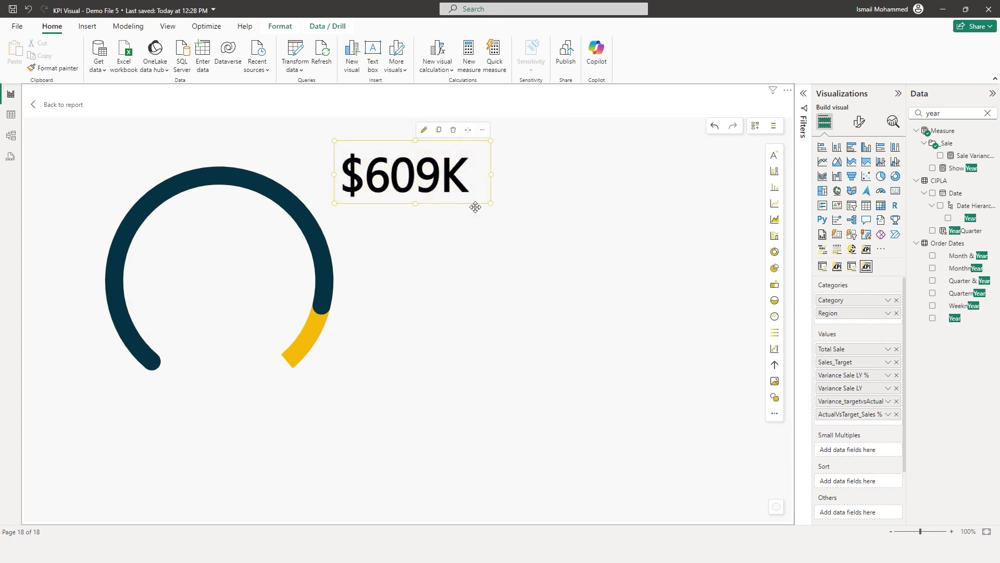
# - Shrink the $609K text and position it at the top inside the gauge arc
pyautogui.moveTo(473, 138); pyautogui.dragTo(277, 200)
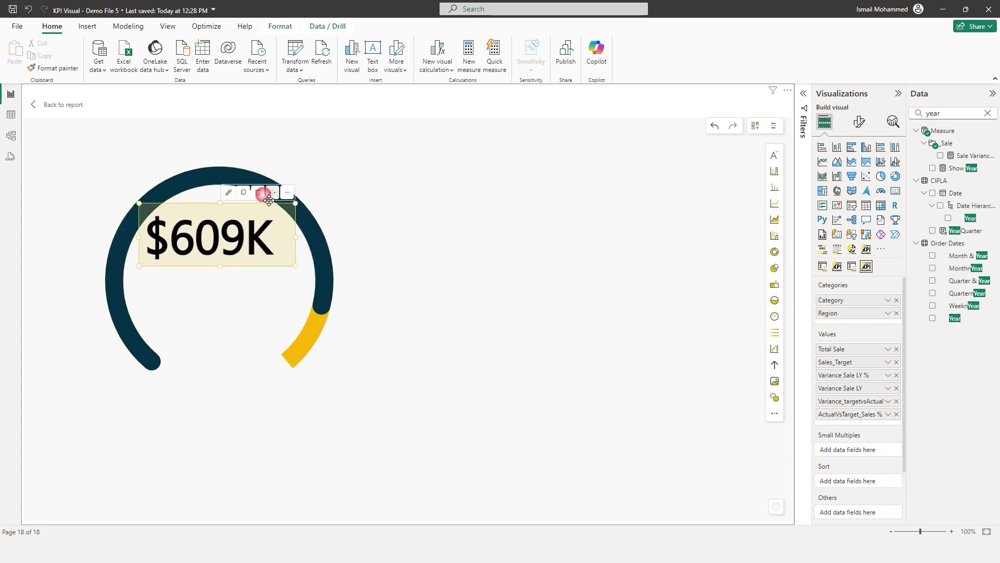
pyautogui.moveTo(151, 216); pyautogui.dragTo(217, 230)
pyautogui.moveTo(276, 261); pyautogui.dragTo(236, 235)
# - Add an Advanced Text caption reading 'Total Sales' beneath the $609K value
pyautogui.click(352, 228)
pyautogui.click(774, 154)
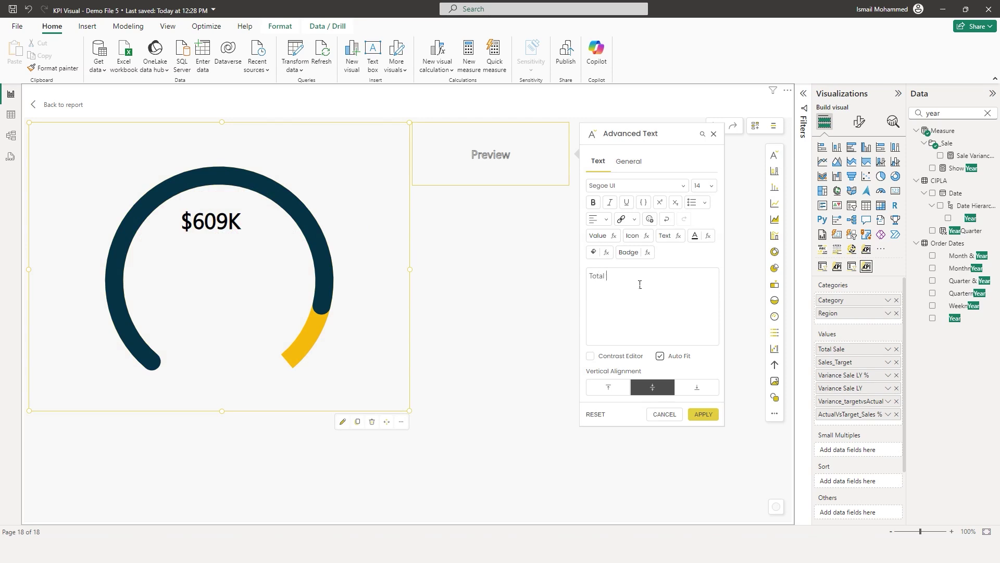
pyautogui.click(703, 414)
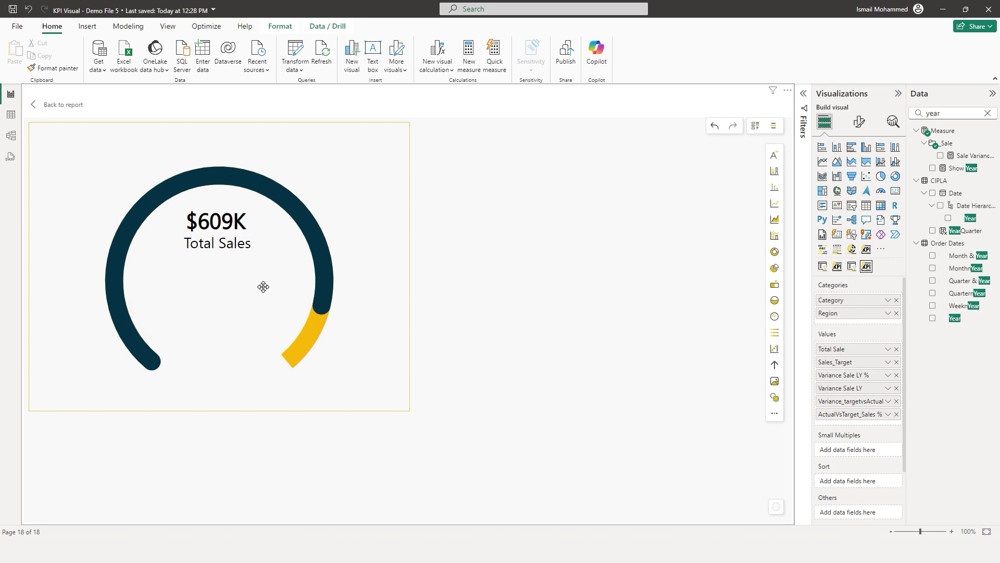
pyautogui.click(776, 415)
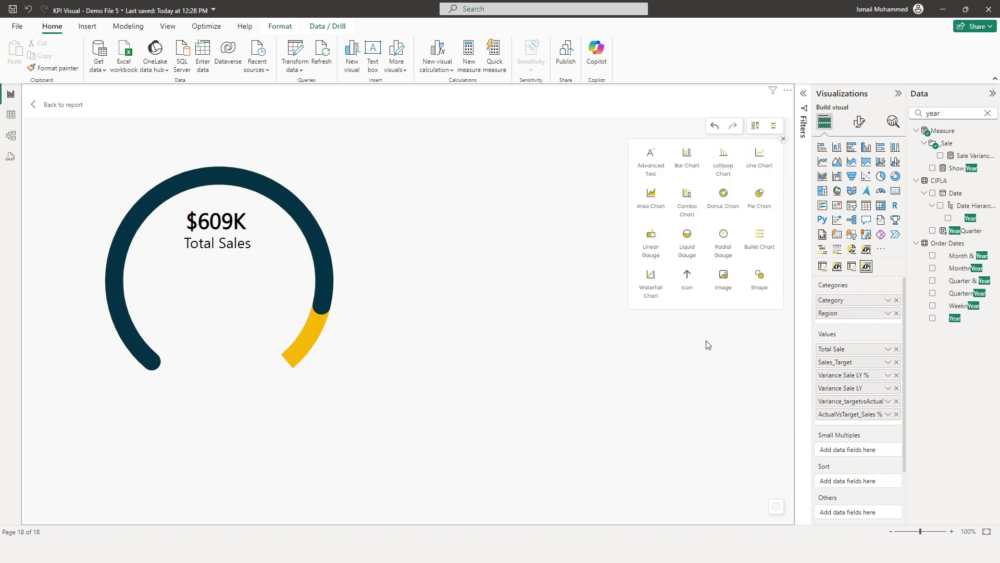
# - Add a horizontal line shape in dark grey 73797A and place it below the Total Sales caption
pyautogui.click(759, 284)
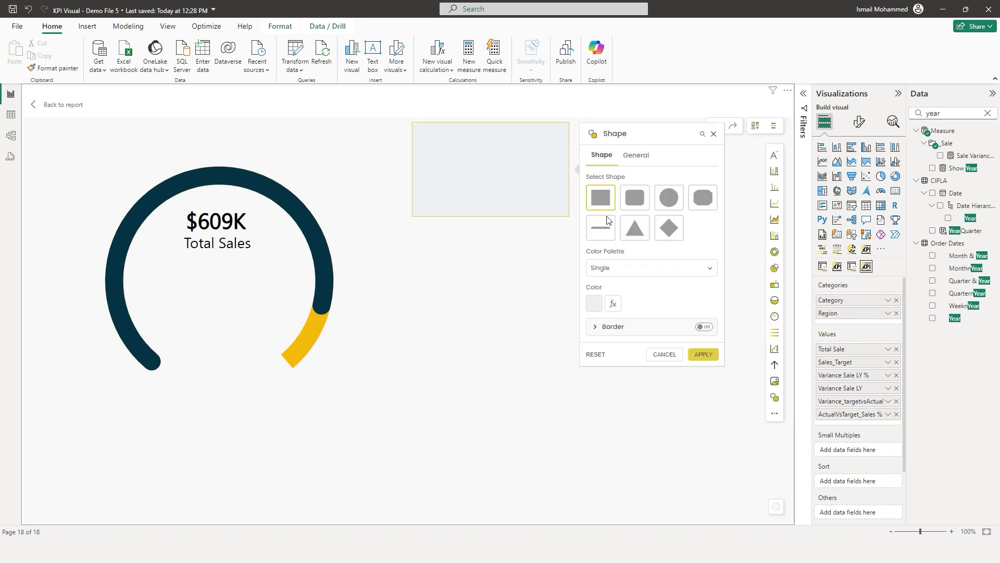
pyautogui.click(607, 234)
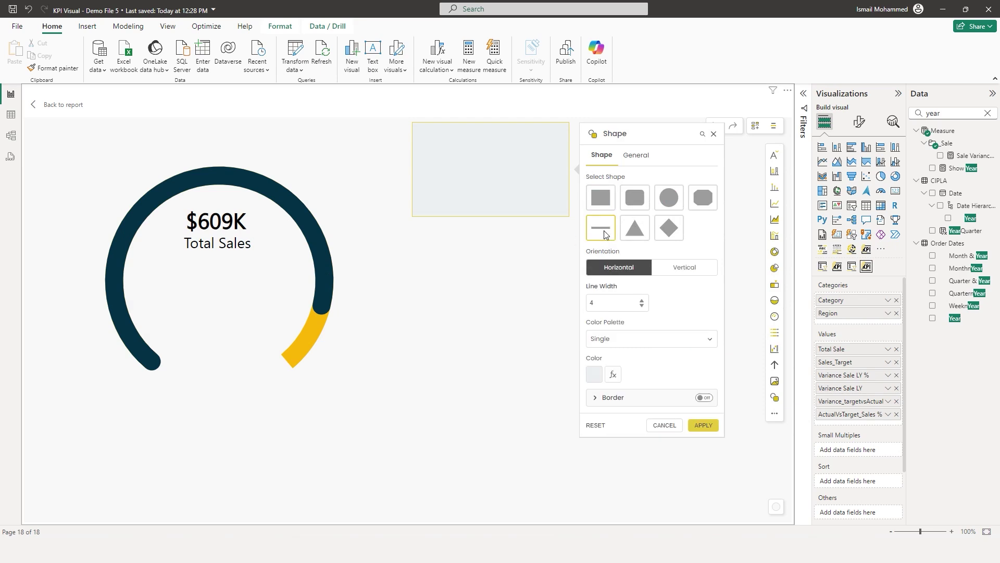
pyautogui.click(593, 374)
pyautogui.click(355, 263)
pyautogui.click(453, 427)
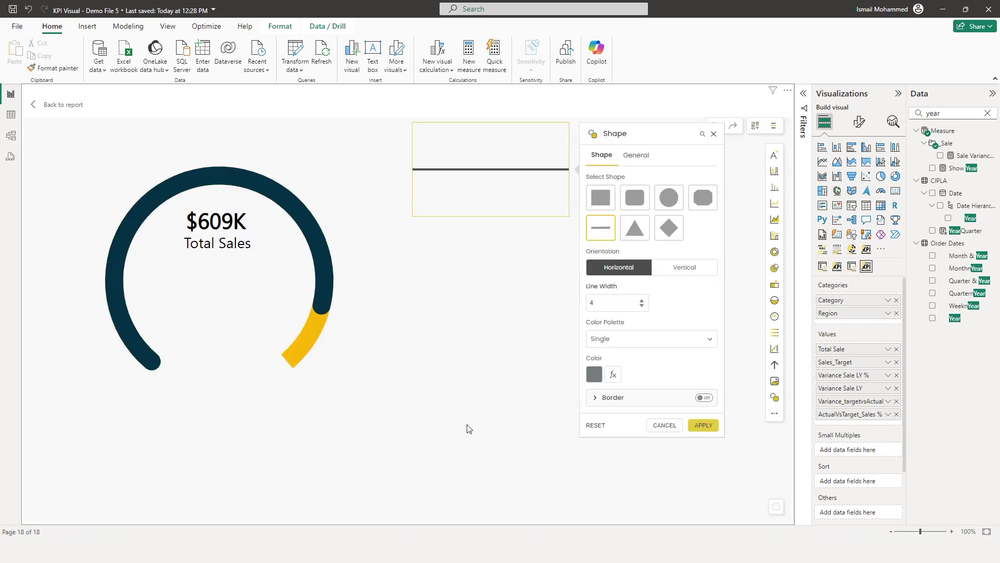
pyautogui.click(704, 426)
pyautogui.moveTo(522, 205); pyautogui.dragTo(257, 272)
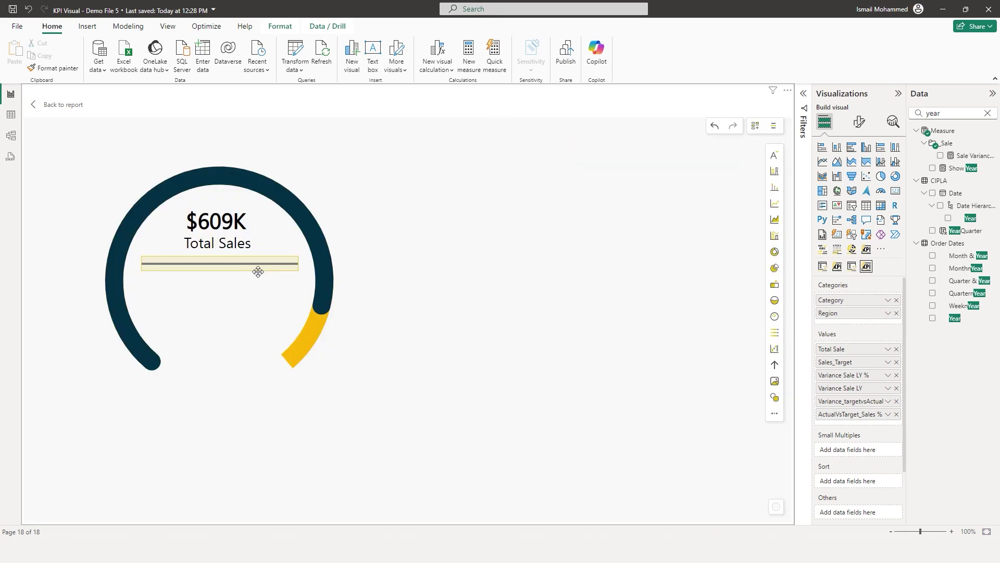
pyautogui.click(249, 288)
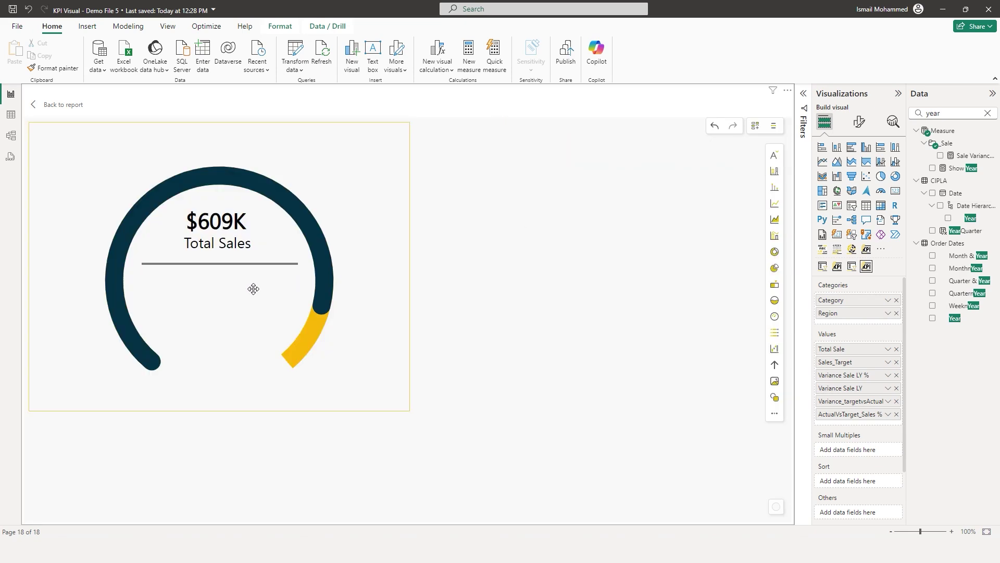
# - Create Advanced Text reading 'Vs' followed by the Variance_targetvsActual value, -91K
pyautogui.click(776, 156)
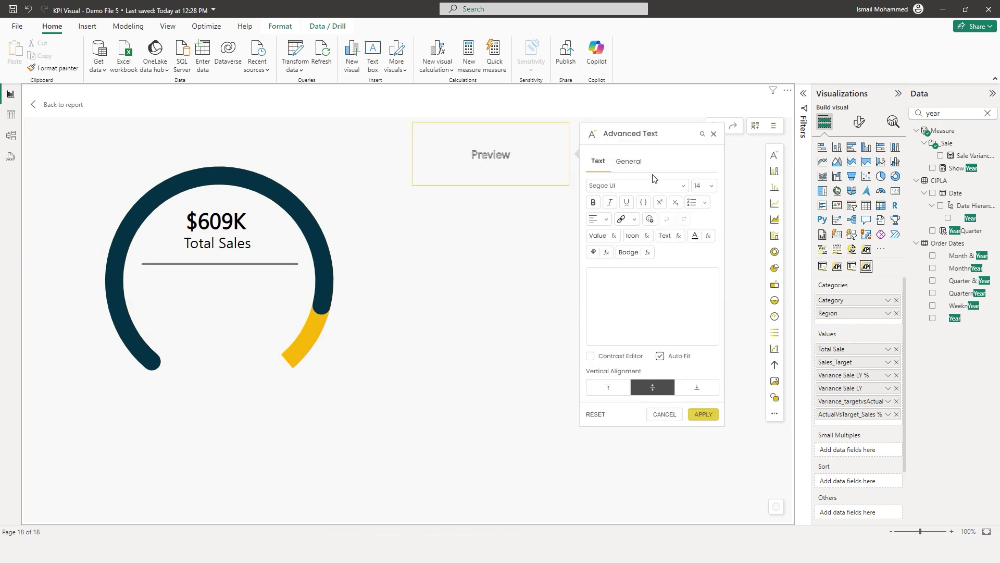
pyautogui.click(624, 281)
pyautogui.write('Vs Target')
pyautogui.click(614, 235)
pyautogui.click(371, 301)
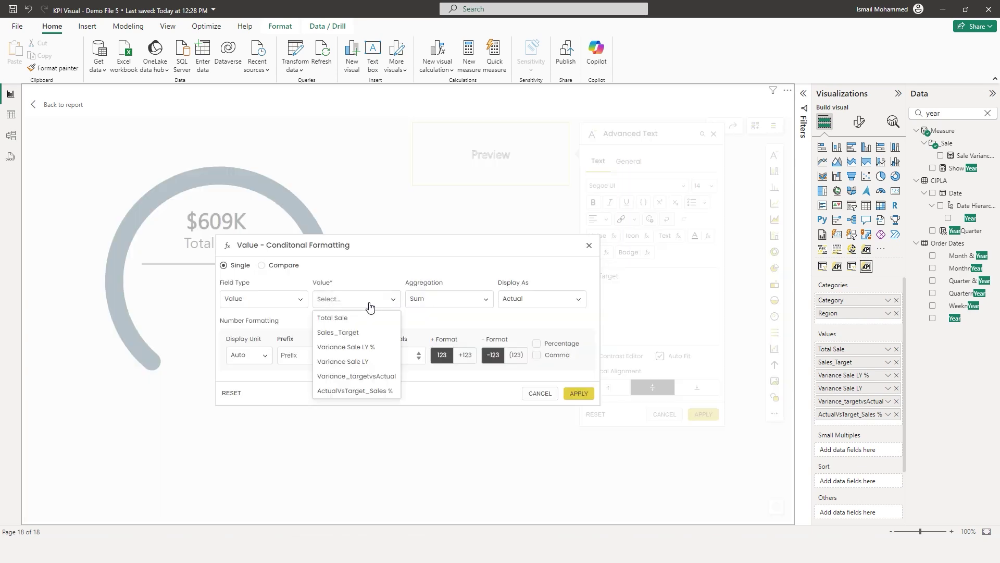
pyautogui.click(356, 377)
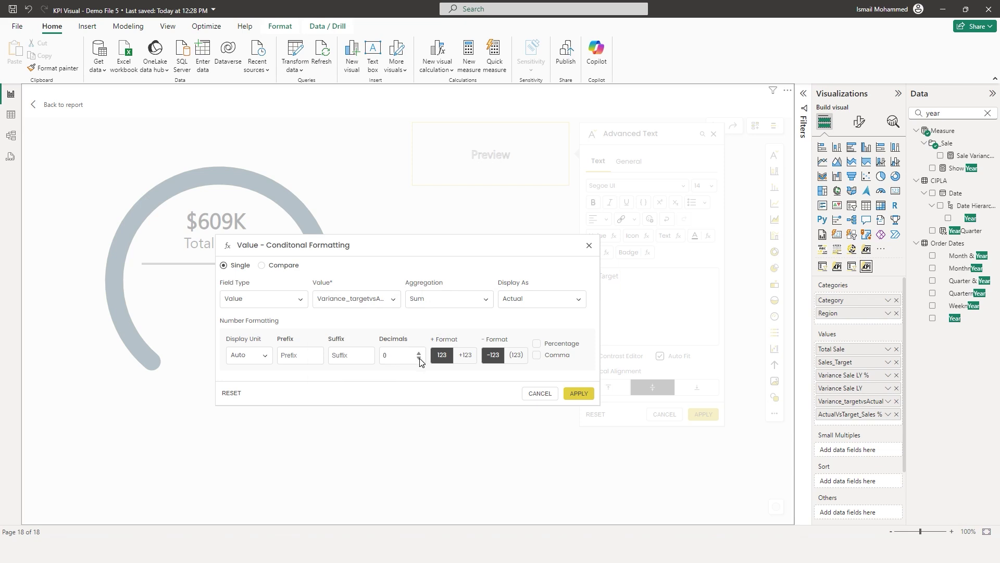
pyautogui.click(579, 392)
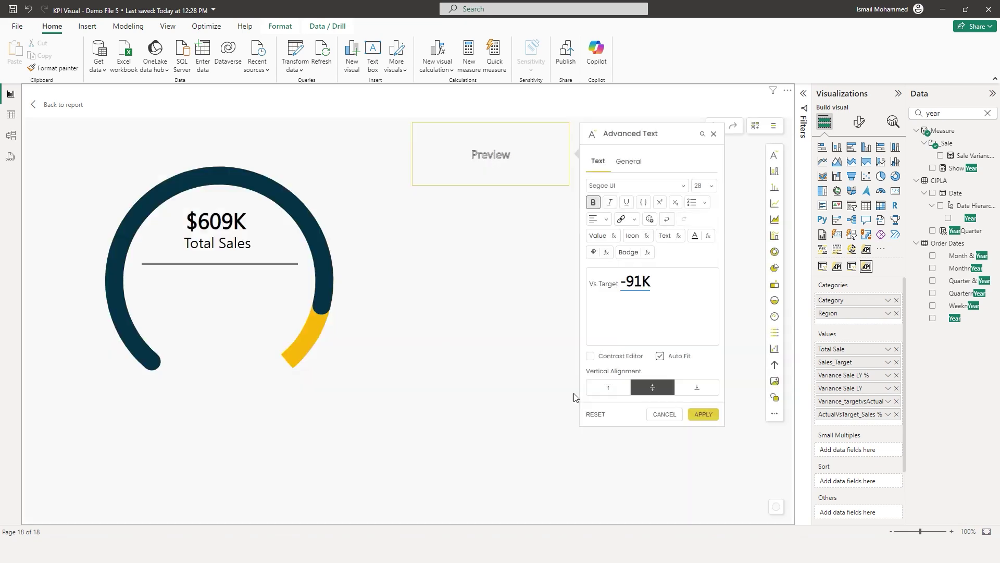
pyautogui.click(624, 288)
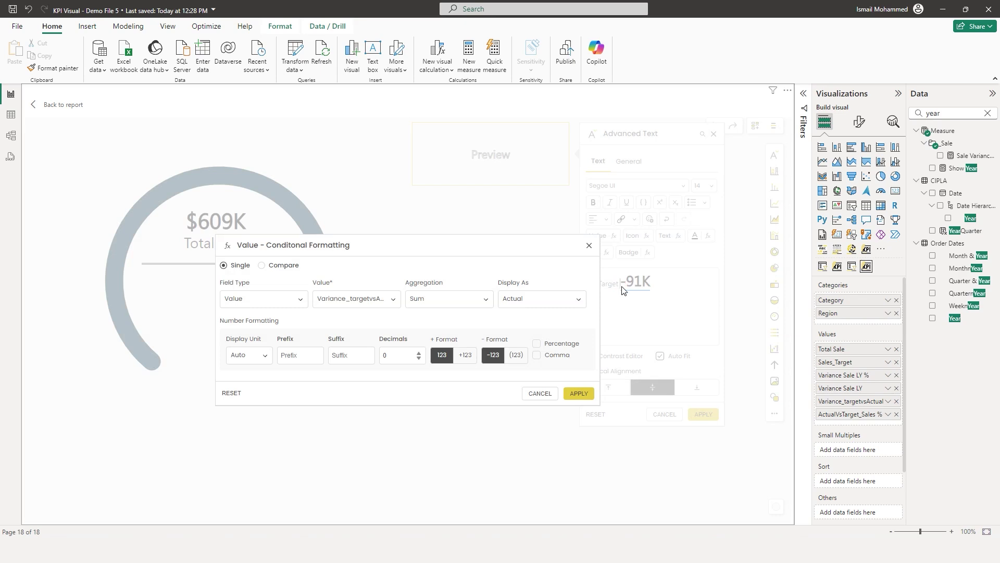
pyautogui.click(578, 391)
# - Turn off Auto Fit and append ActualVsTarget_Sales % as a one-decimal percentage, -13.0%
pyautogui.click(661, 358)
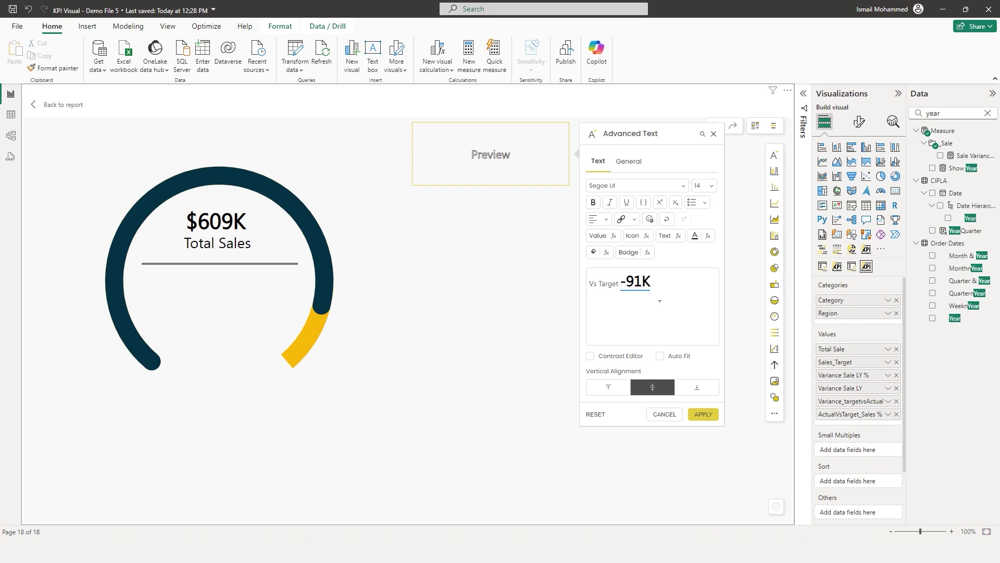
pyautogui.click(663, 319)
pyautogui.click(612, 236)
pyautogui.click(379, 301)
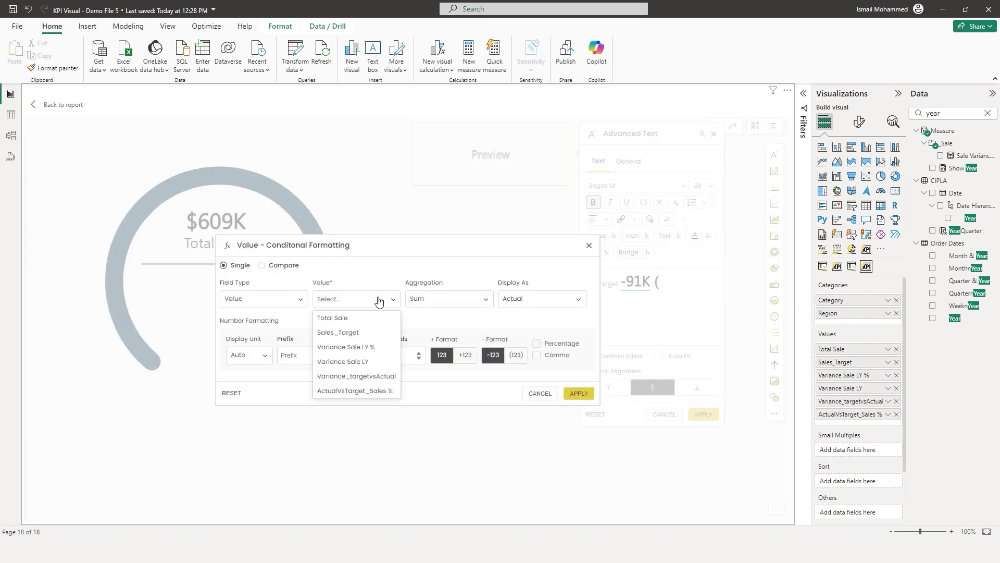
pyautogui.click(364, 391)
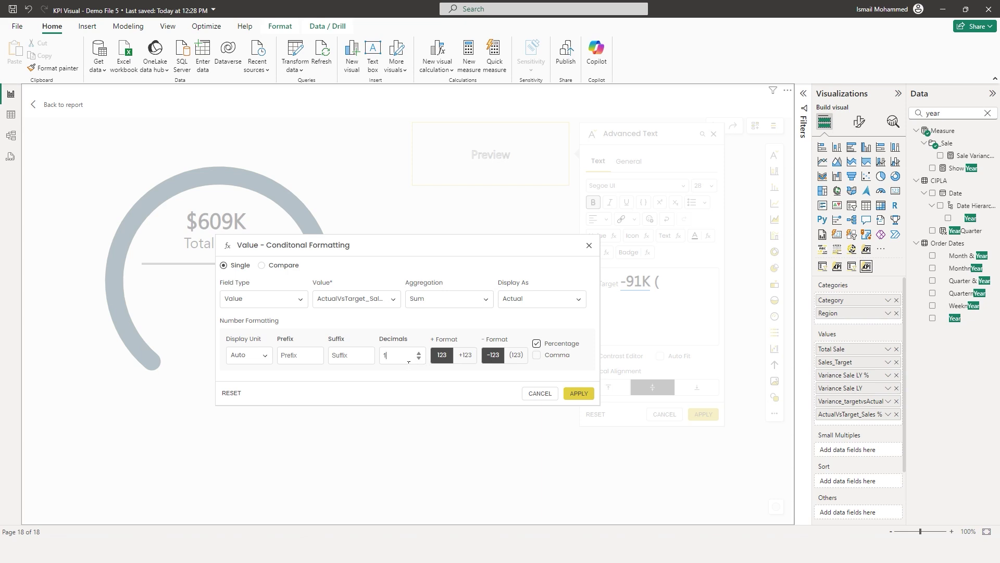
pyautogui.click(579, 394)
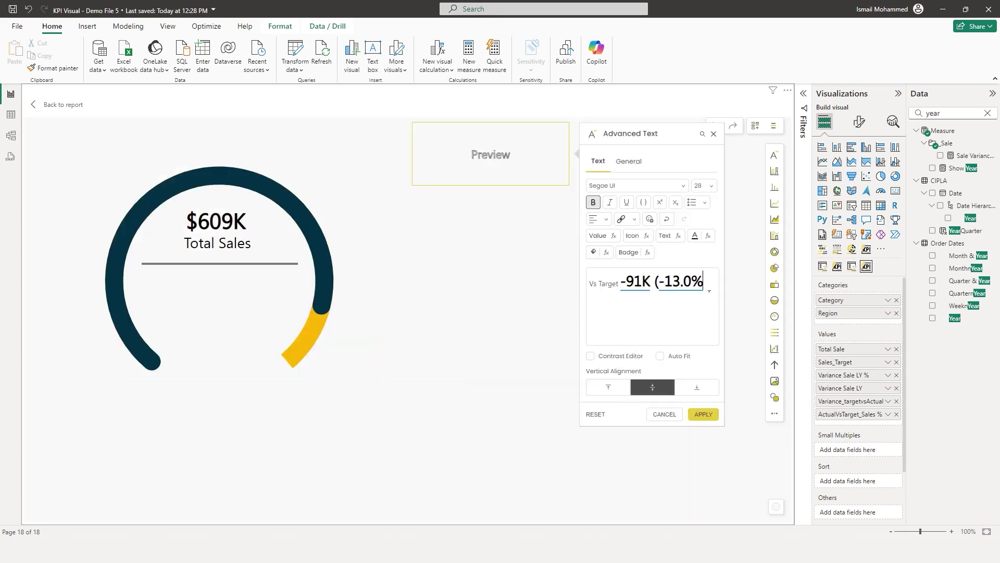
pyautogui.click(646, 236)
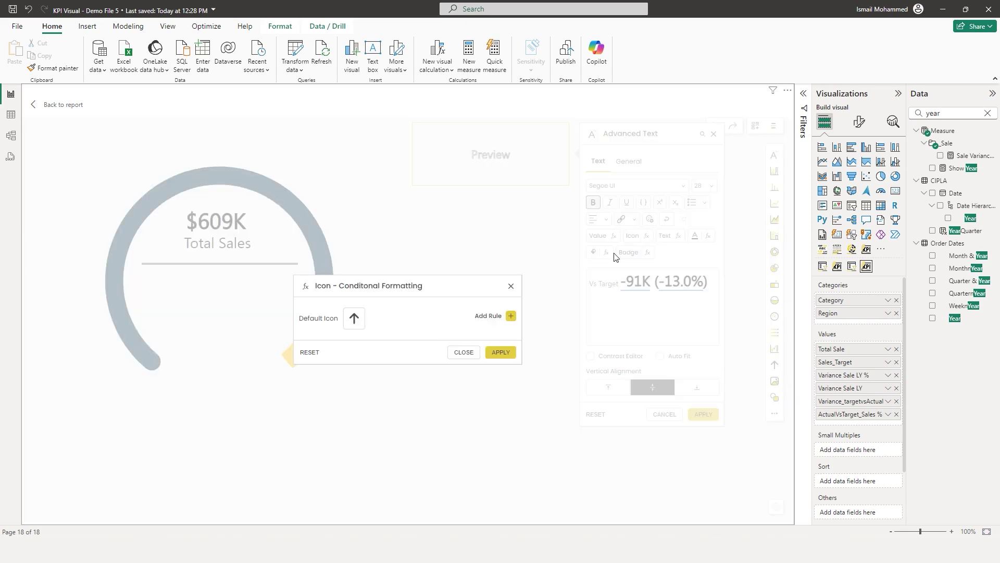
# - Add an icon rule showing an up-trend icon when ActualVsTarget_Sales % is greater than 0
pyautogui.click(486, 319)
pyautogui.click(263, 329)
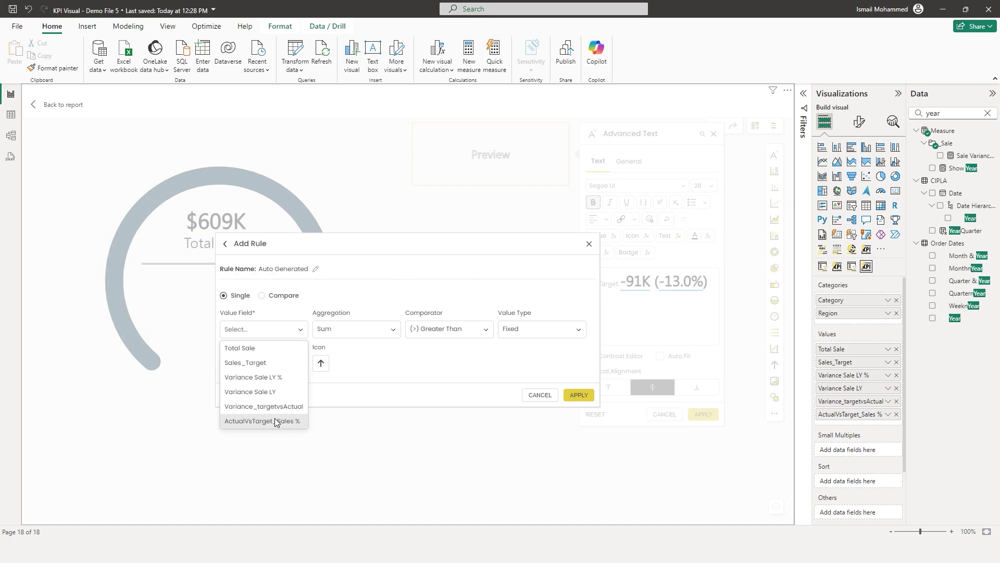
pyautogui.click(271, 428)
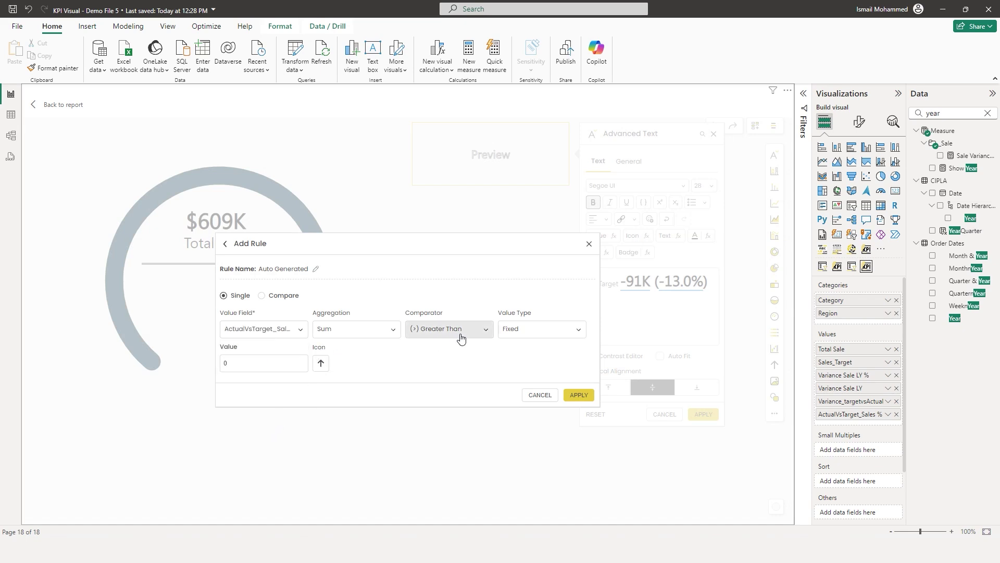
pyautogui.click(321, 363)
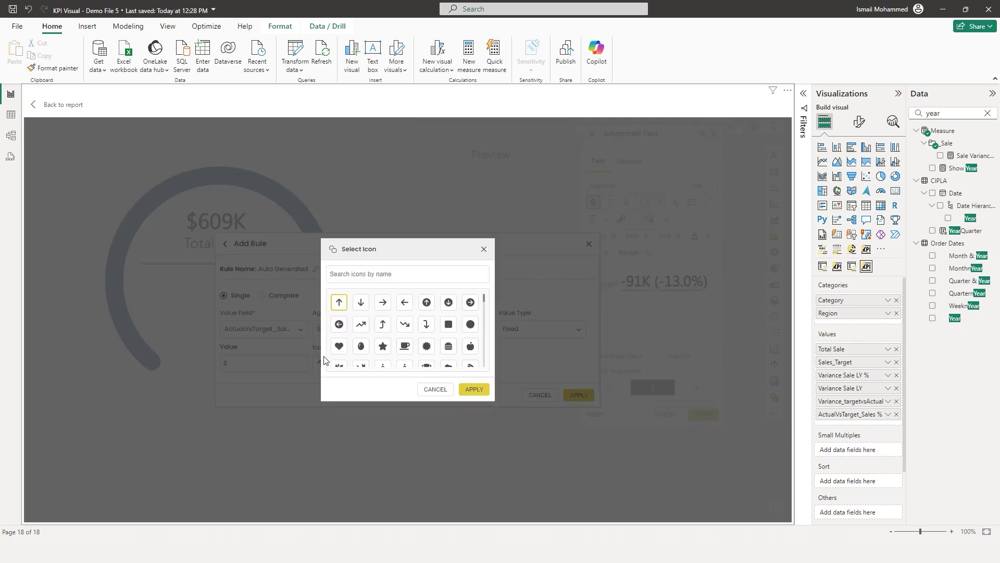
pyautogui.click(361, 325)
pyautogui.click(474, 391)
pyautogui.click(578, 394)
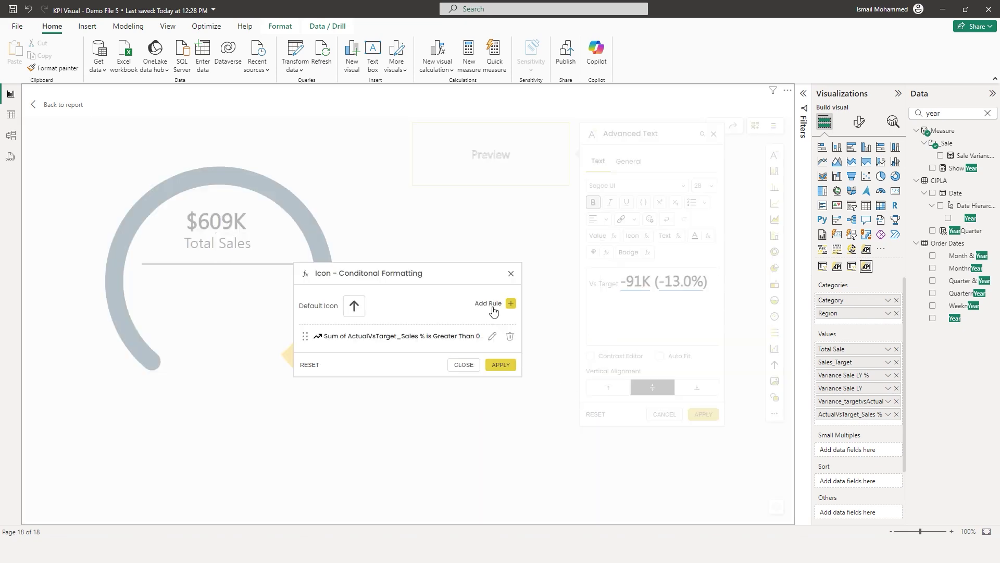
# - Add a down-trend icon rule for ActualVsTarget_Sales % less than 0 and insert the icon
pyautogui.click(511, 303)
pyautogui.click(292, 329)
pyautogui.click(263, 420)
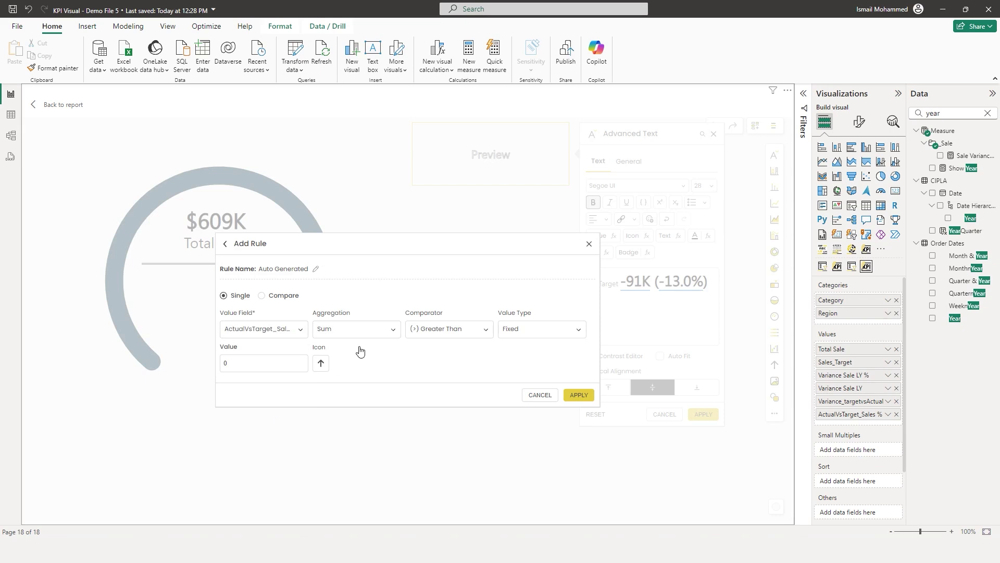
pyautogui.click(471, 328)
pyautogui.click(445, 375)
pyautogui.click(325, 367)
pyautogui.click(405, 324)
pyautogui.click(474, 389)
pyautogui.click(577, 396)
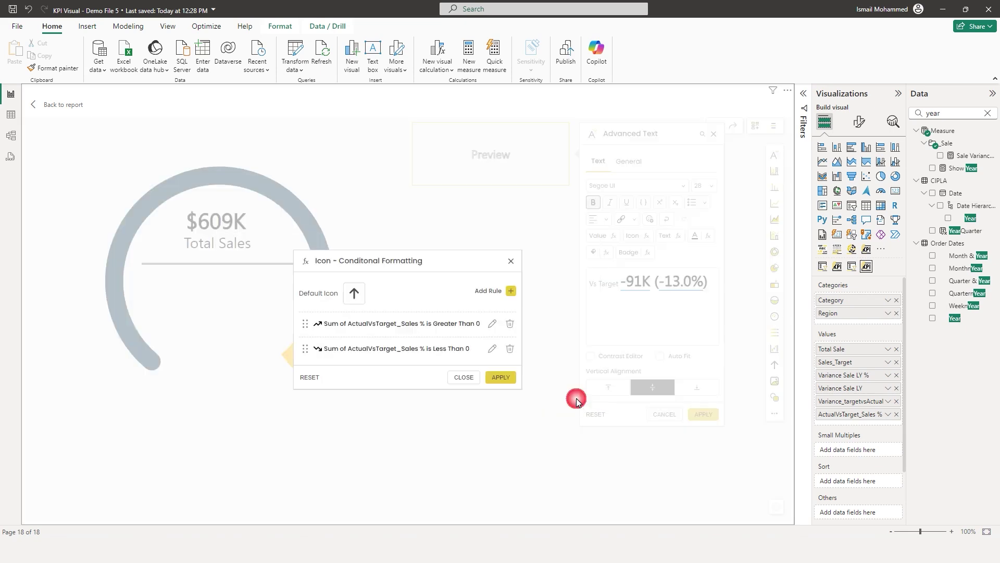
pyautogui.click(503, 380)
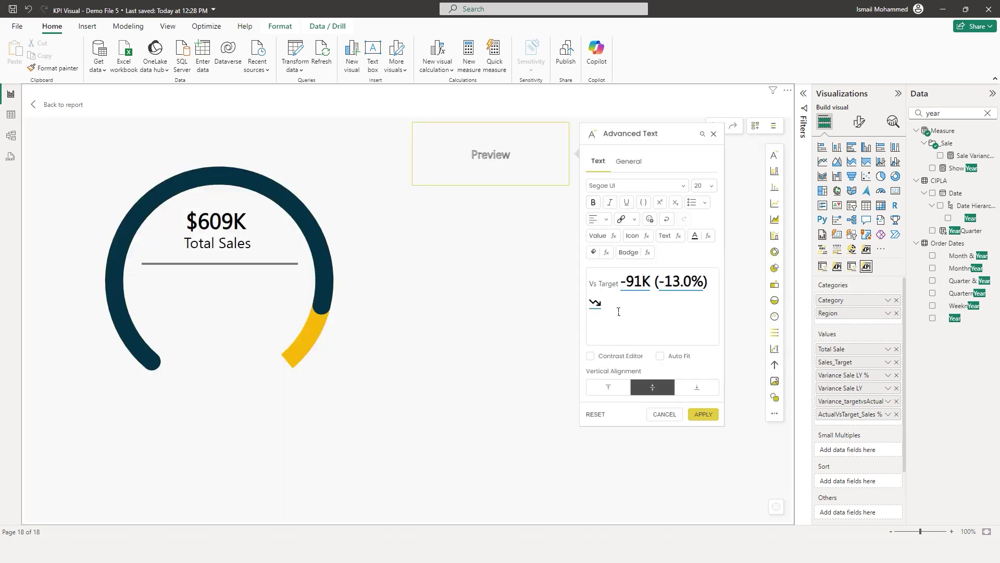
# - Colour the trend icon green when ActualVsTarget_Sales % is greater than 0
pyautogui.moveTo(617, 306); pyautogui.dragTo(588, 305)
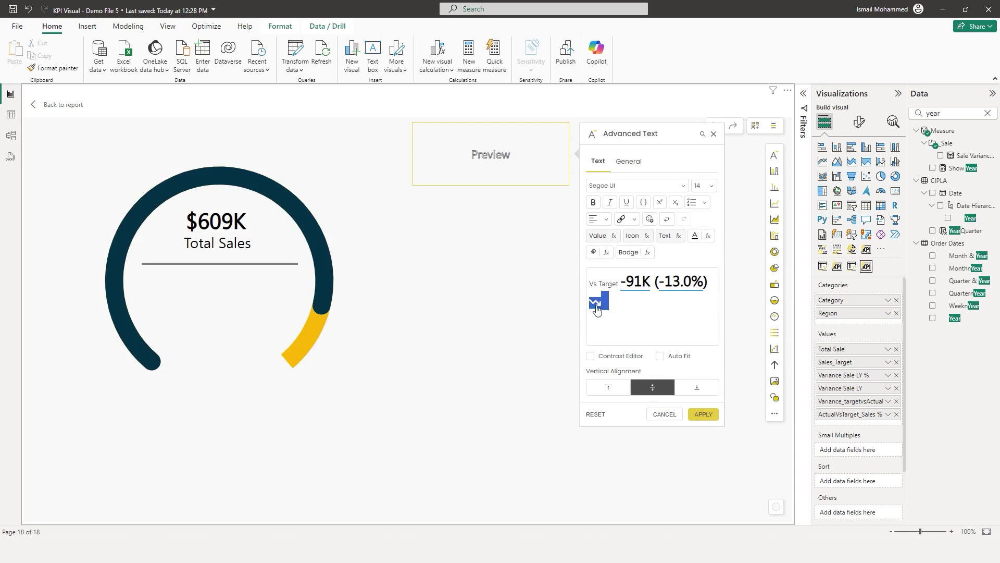
pyautogui.click(708, 235)
pyautogui.click(510, 317)
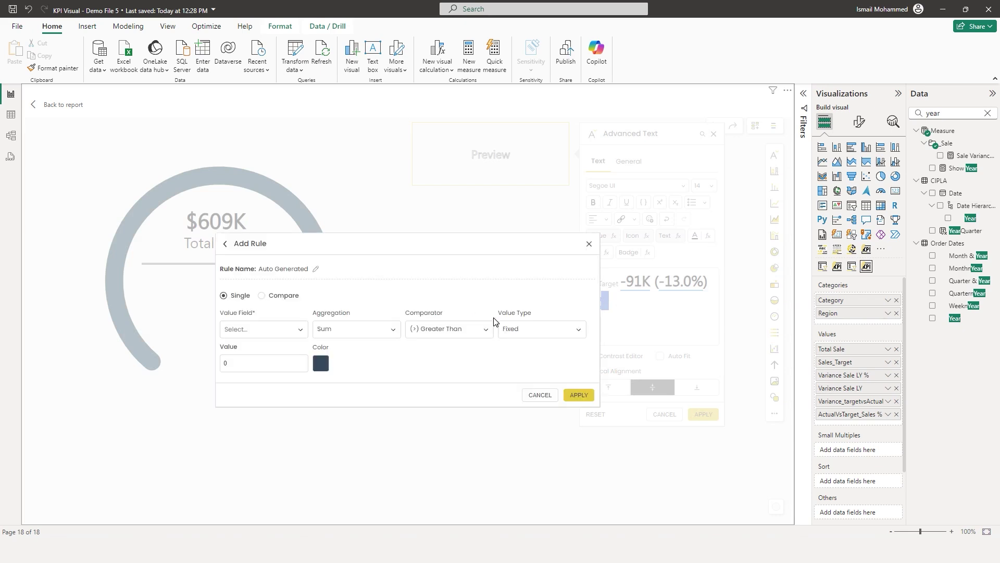
pyautogui.click(269, 328)
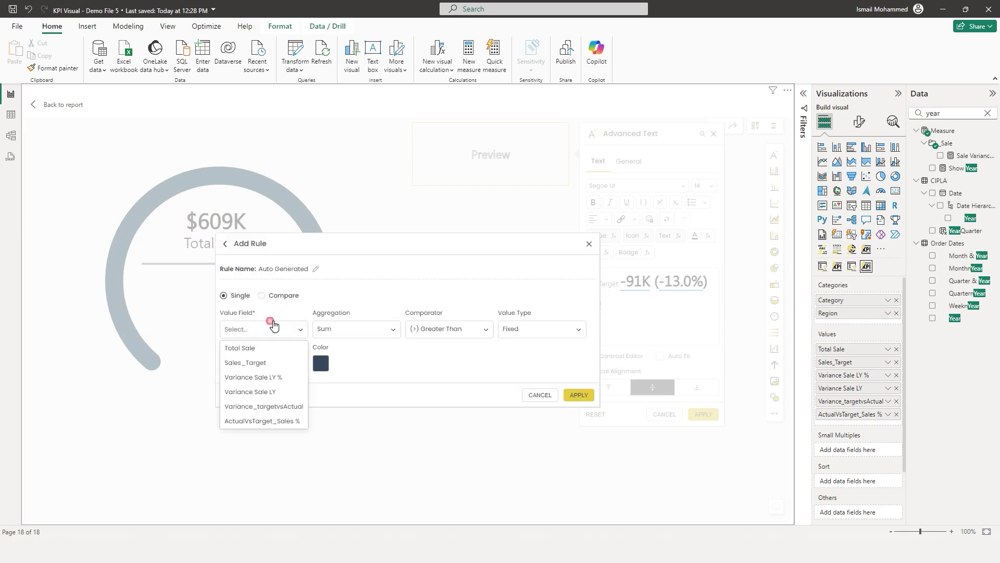
pyautogui.click(271, 421)
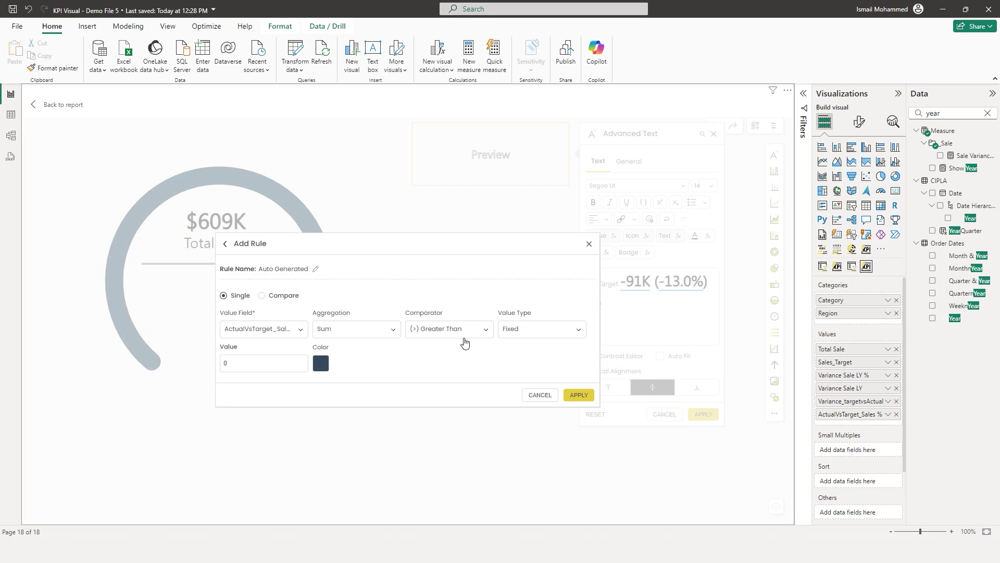
pyautogui.click(321, 363)
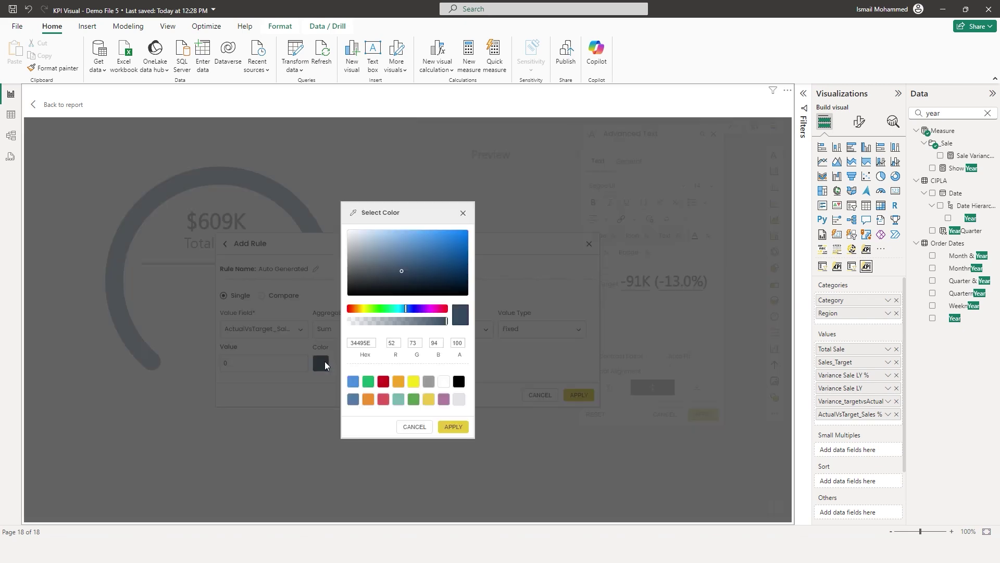
pyautogui.click(368, 381)
pyautogui.click(453, 426)
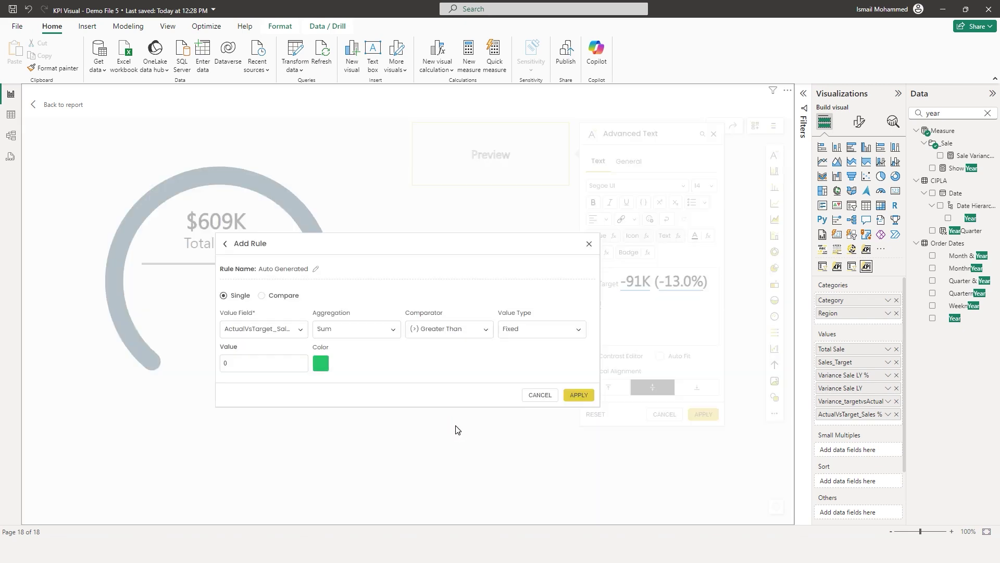
pyautogui.click(578, 395)
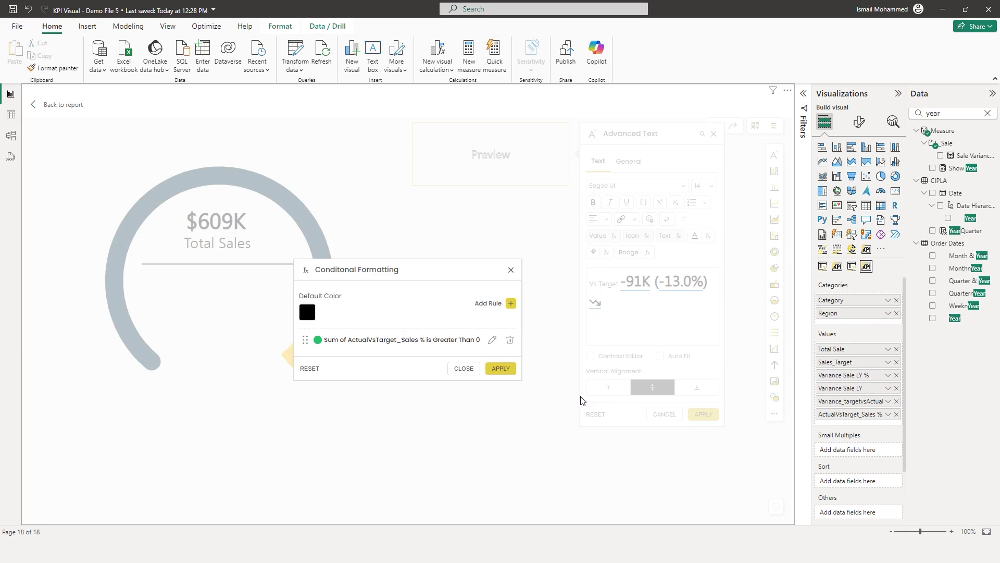
# - Add a red colour rule for ActualVsTarget_Sales % less than 0 and apply the rules
pyautogui.click(494, 306)
pyautogui.click(301, 330)
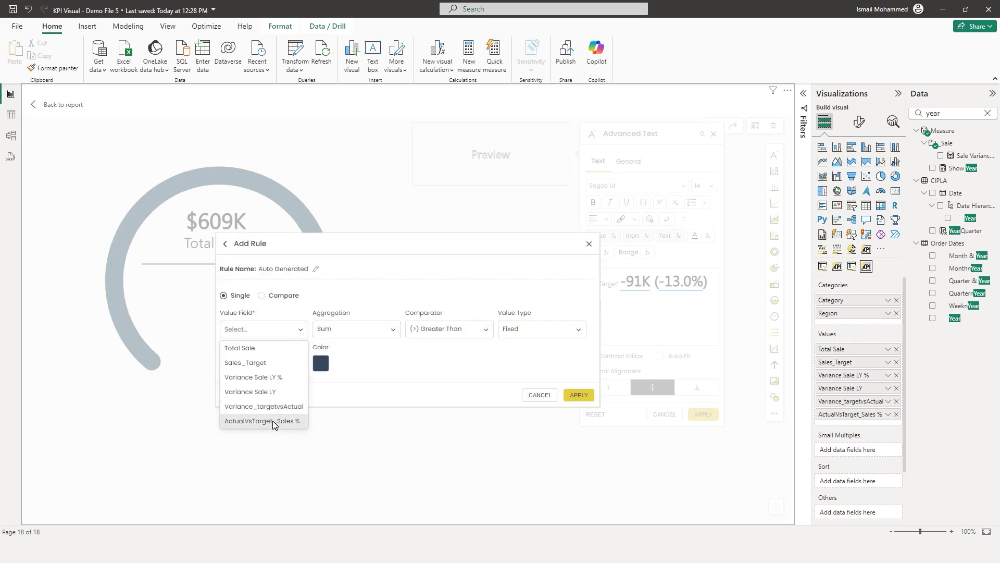
pyautogui.click(274, 421)
pyautogui.click(447, 329)
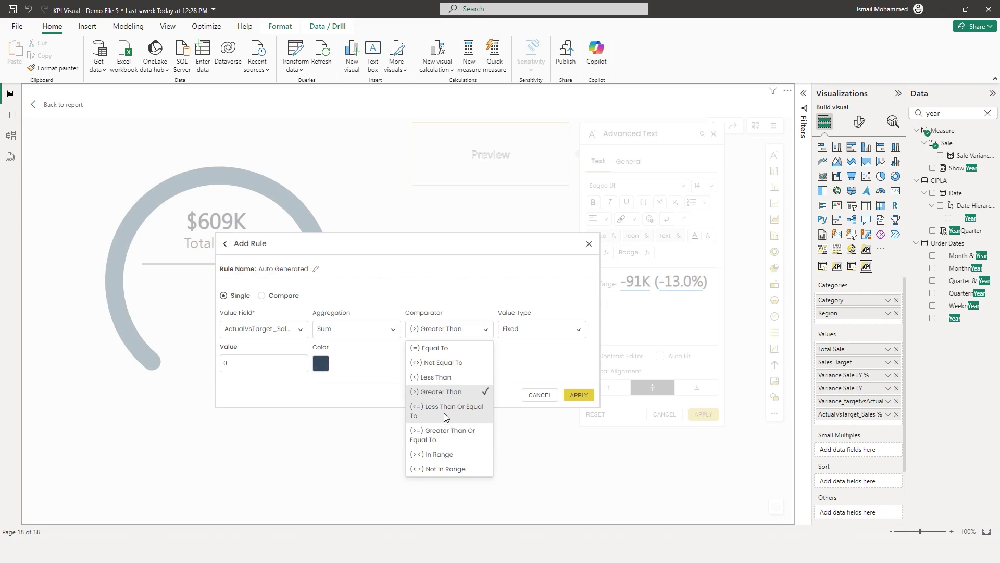
pyautogui.click(439, 378)
pyautogui.click(321, 364)
pyautogui.click(388, 383)
pyautogui.click(451, 427)
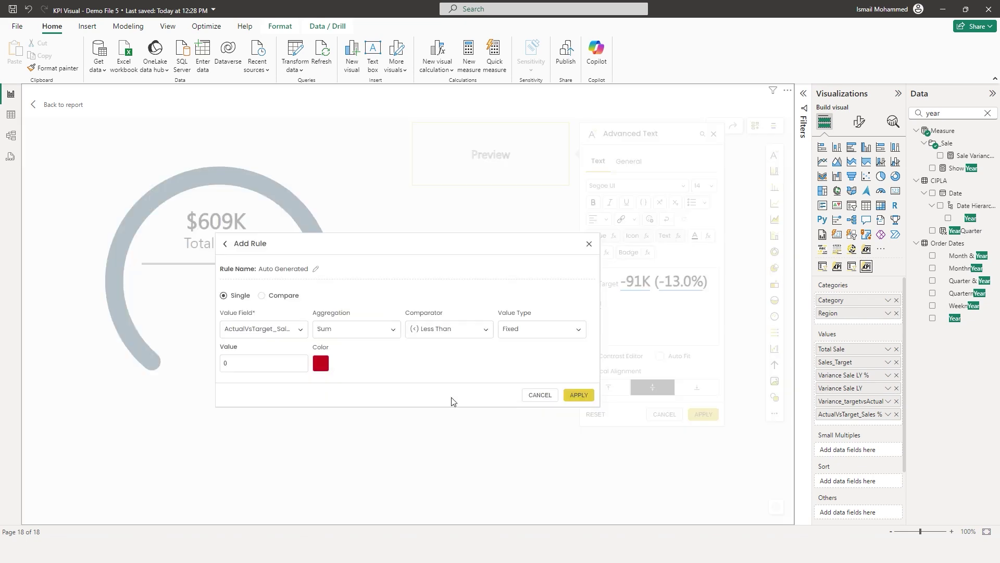
pyautogui.click(579, 395)
pyautogui.click(501, 381)
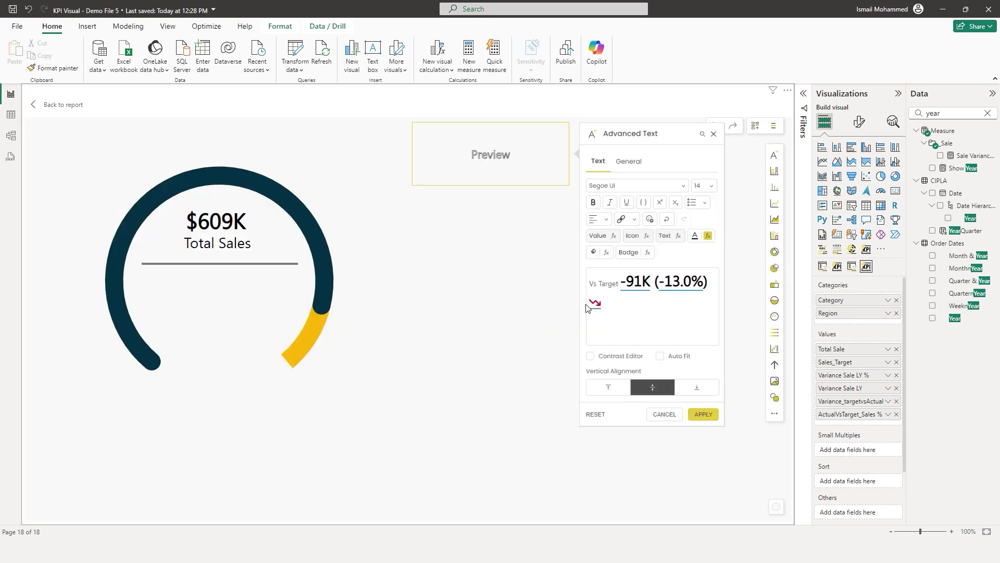
# - Apply the Vs Target -91K (-13.0%) text and down-trend arrow at font size 14
pyautogui.click(715, 417)
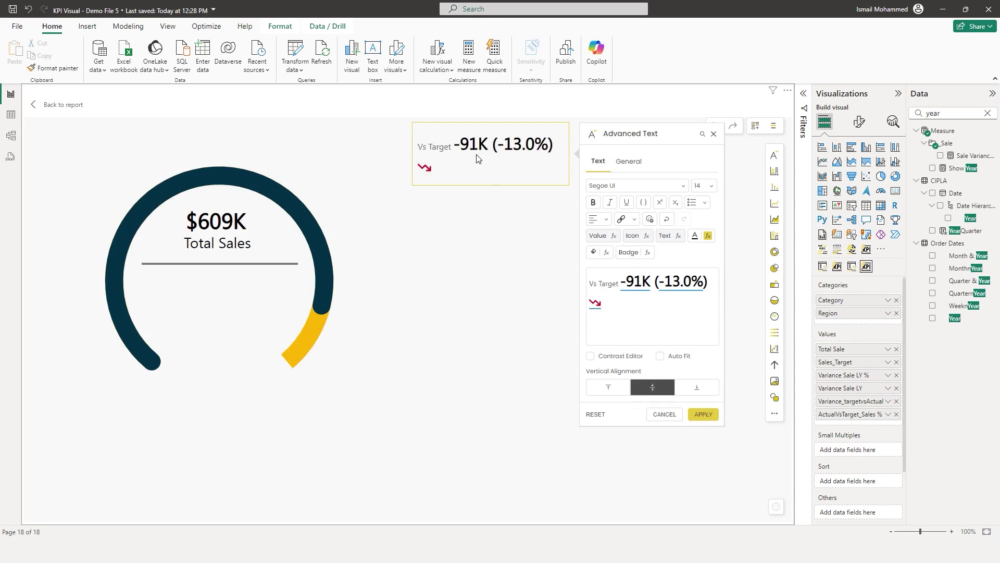
pyautogui.click(657, 320)
pyautogui.hotkey('ctrl', 'a')
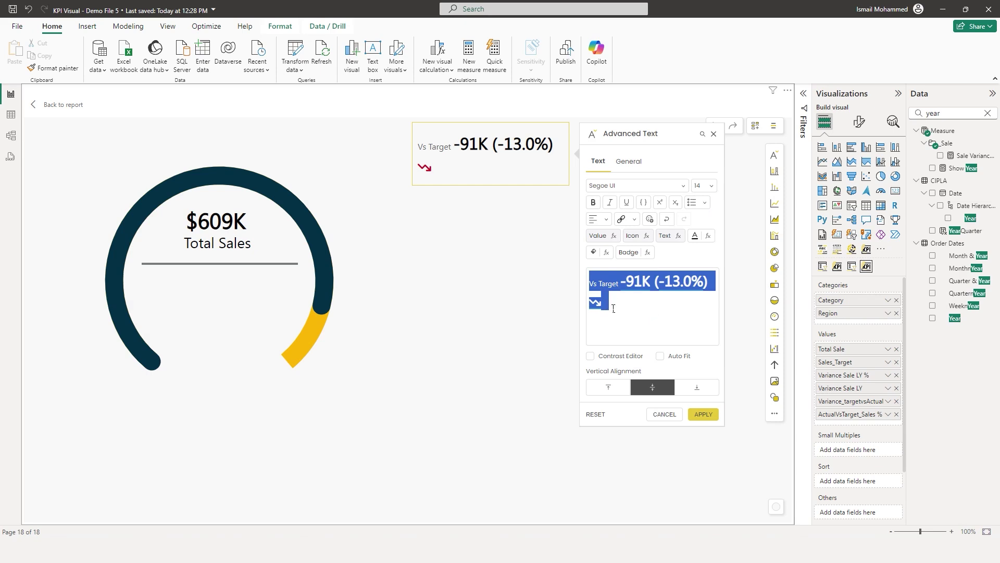
pyautogui.click(715, 187)
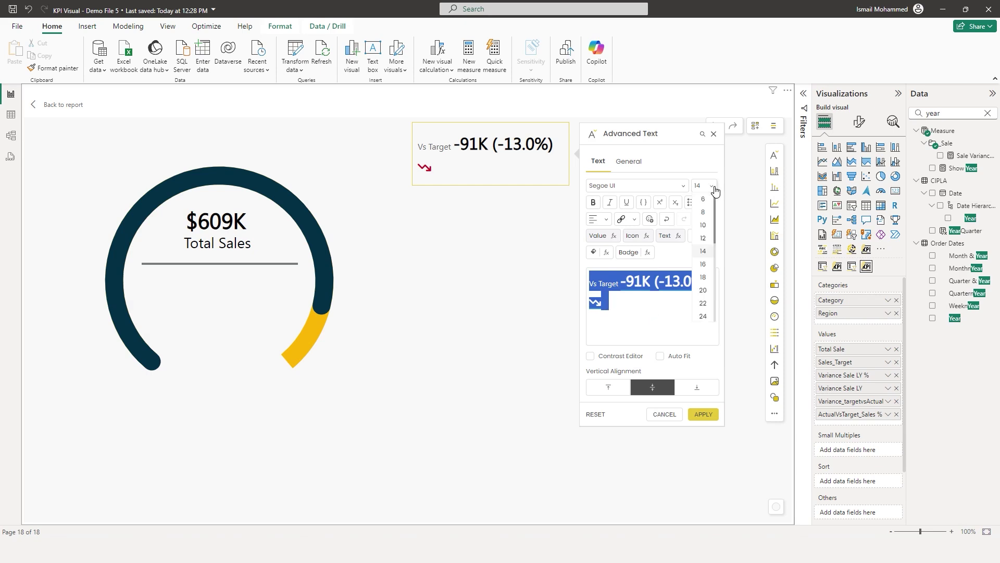
pyautogui.click(706, 251)
pyautogui.click(706, 415)
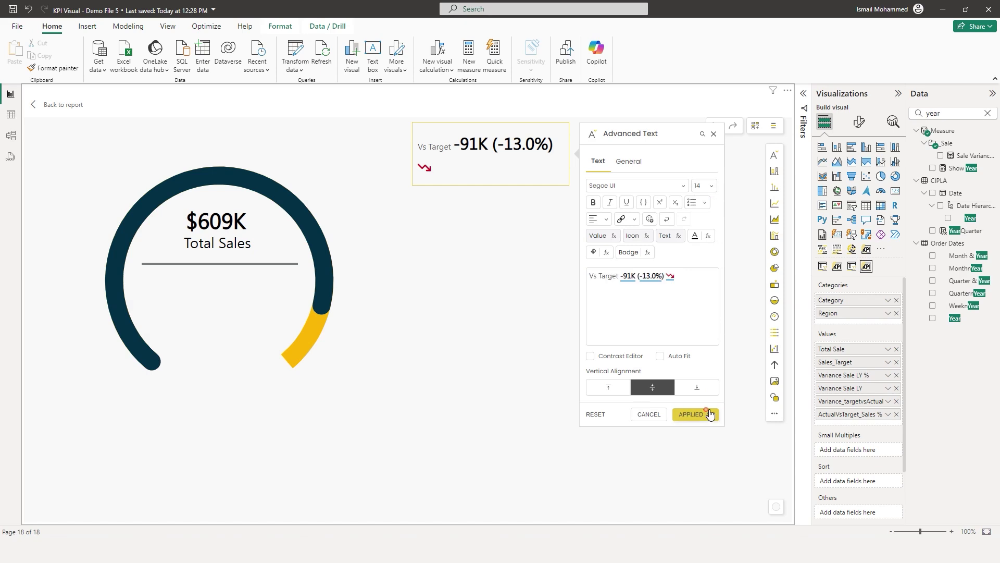
pyautogui.click(648, 414)
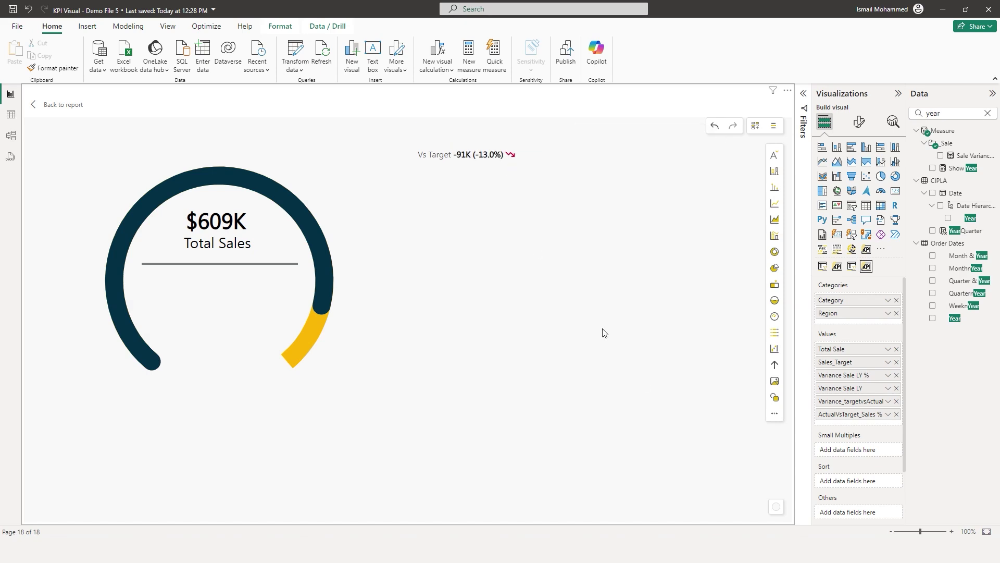
# - Move the Vs Target line into the gauge below the divider and duplicate it just beneath
pyautogui.click(554, 204)
pyautogui.moveTo(554, 204); pyautogui.dragTo(287, 334)
pyautogui.click(227, 294)
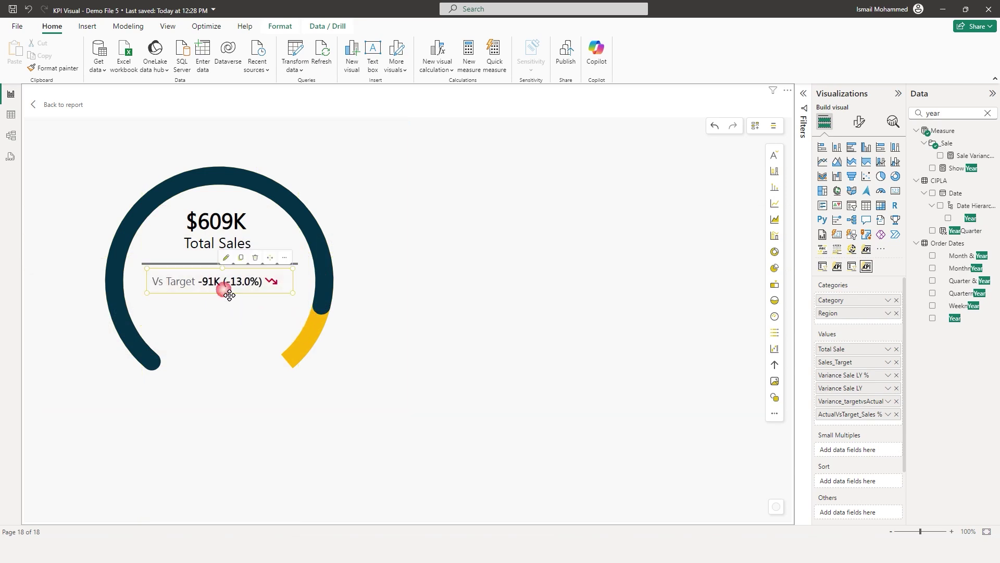
pyautogui.click(245, 259)
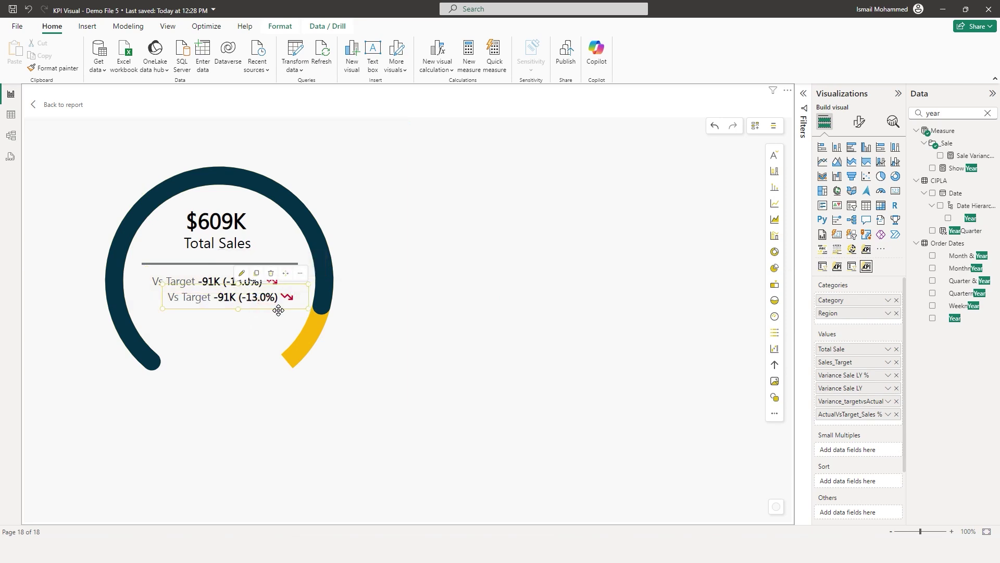
pyautogui.moveTo(280, 307); pyautogui.dragTo(262, 326)
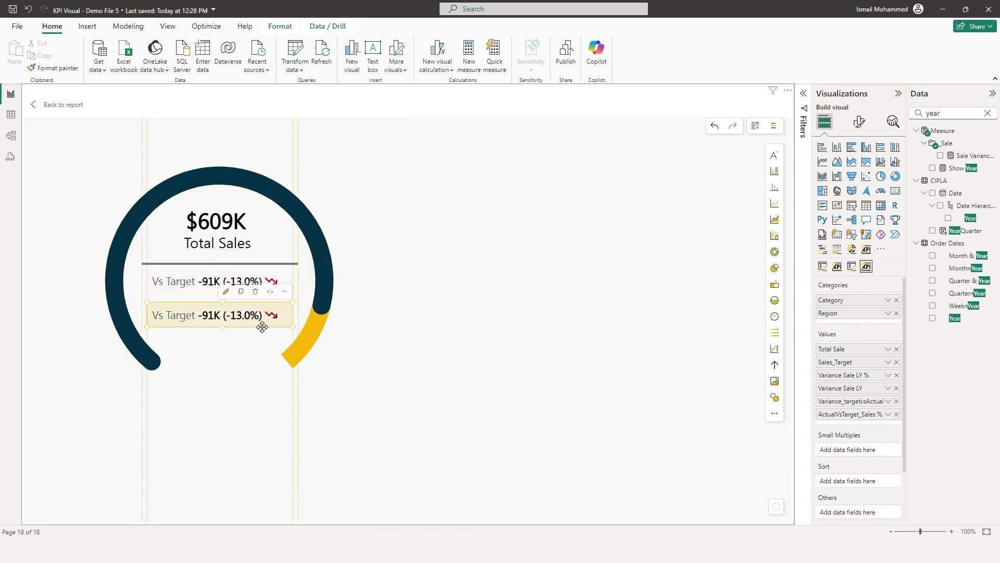
# - Change the copy to 'Vs Last Year' showing the Variance Sale LY value
pyautogui.click(232, 289)
pyautogui.doubleClick(339, 317)
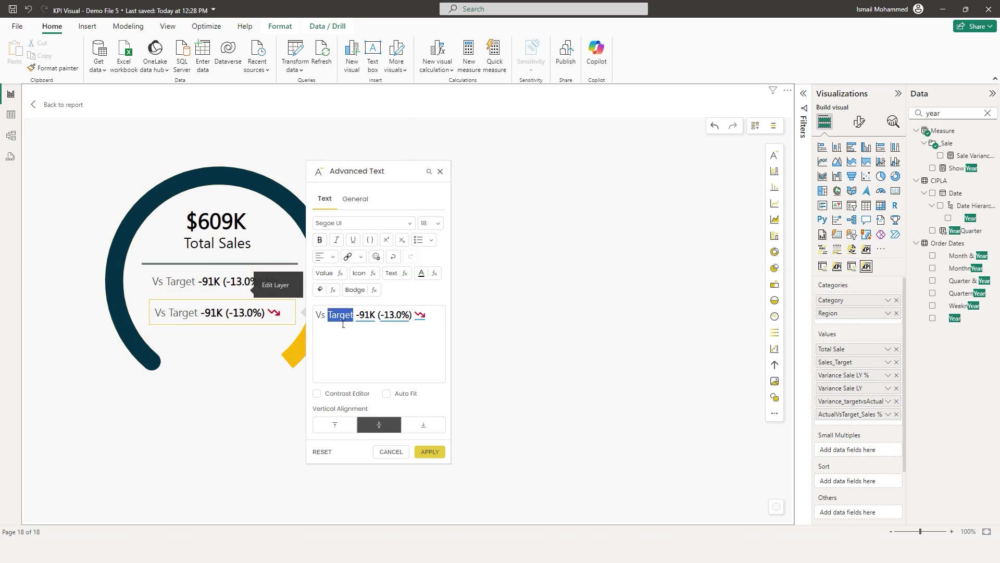
pyautogui.write('Last Yea')
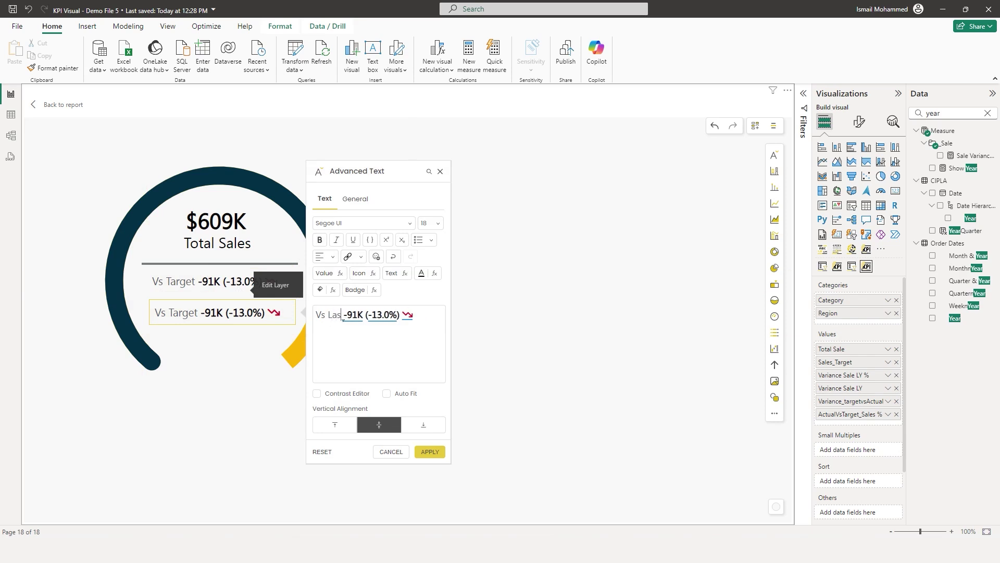
pyautogui.write('r')
pyautogui.press('BackSpace')
pyautogui.click(378, 315)
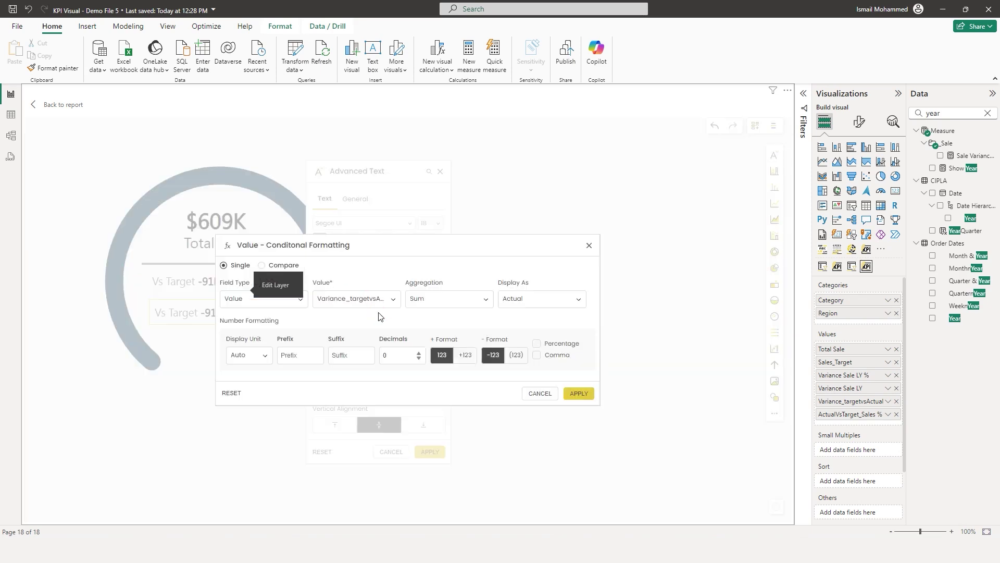
pyautogui.click(376, 299)
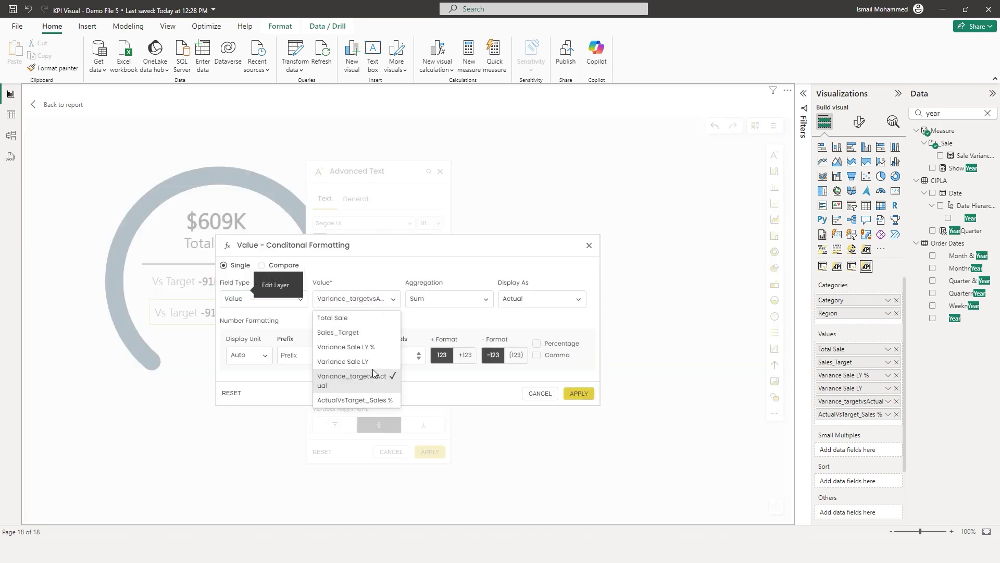
pyautogui.click(355, 366)
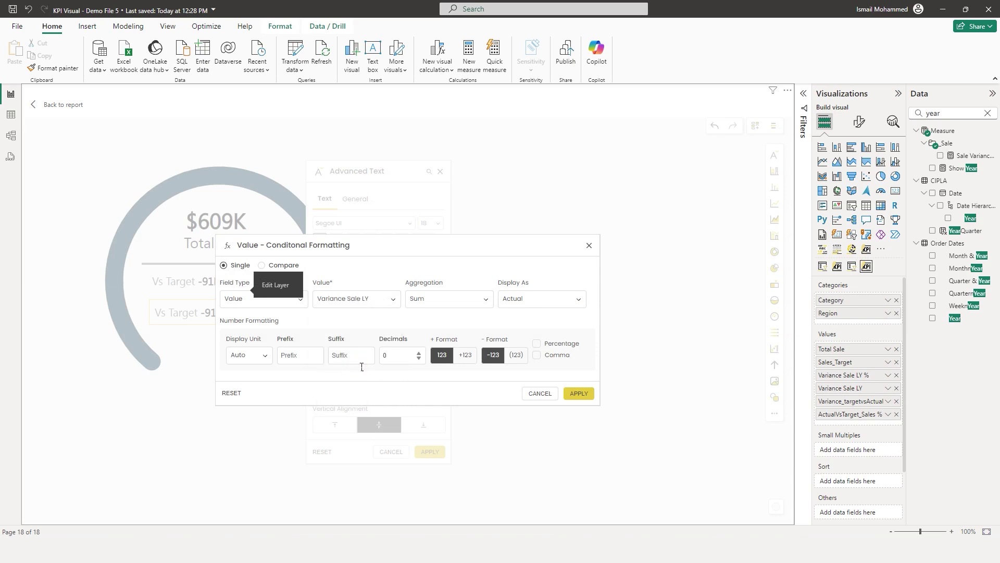
pyautogui.click(578, 394)
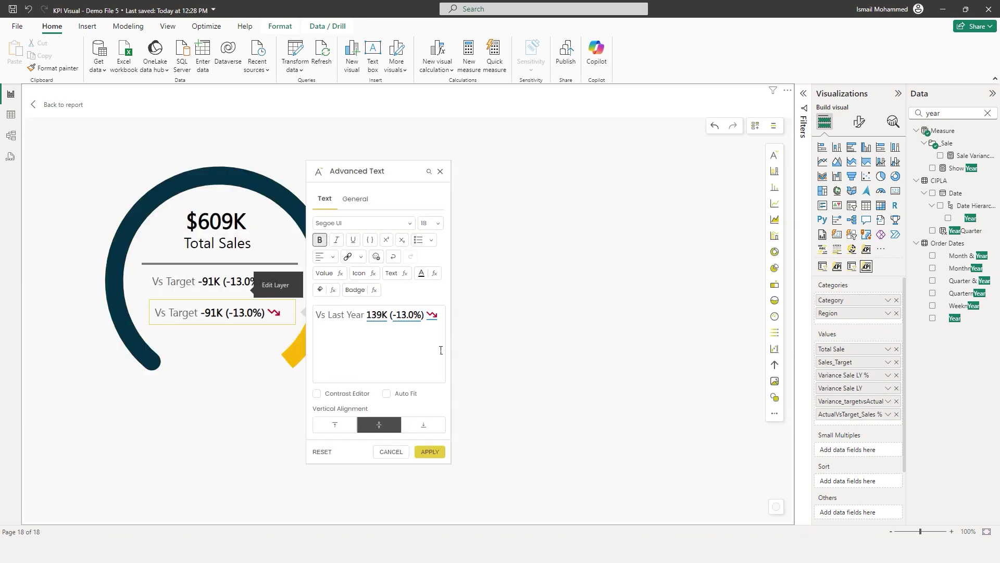
pyautogui.click(280, 341)
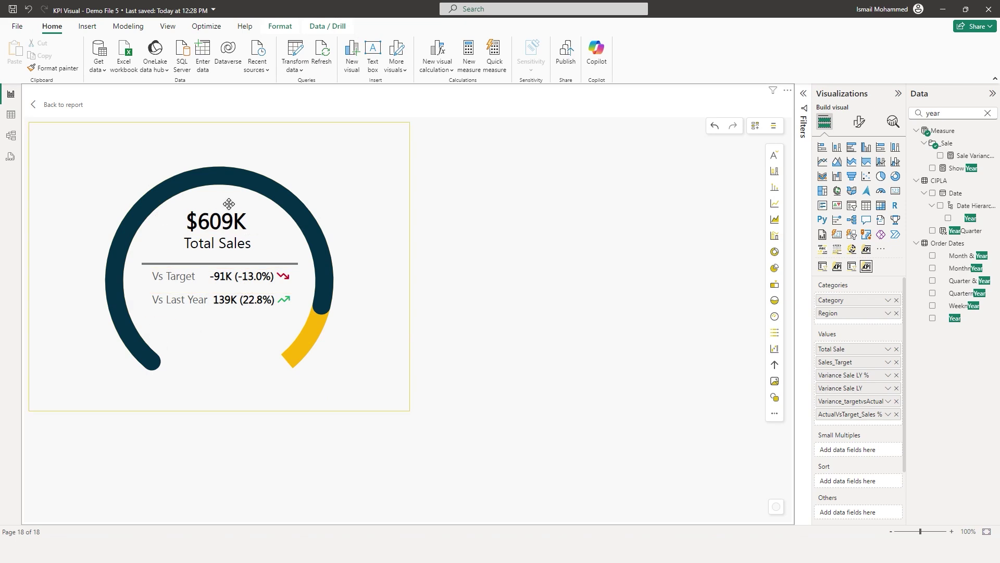
# - Turn on marker labels for the radial gauge to show Value 87%
pyautogui.click(348, 425)
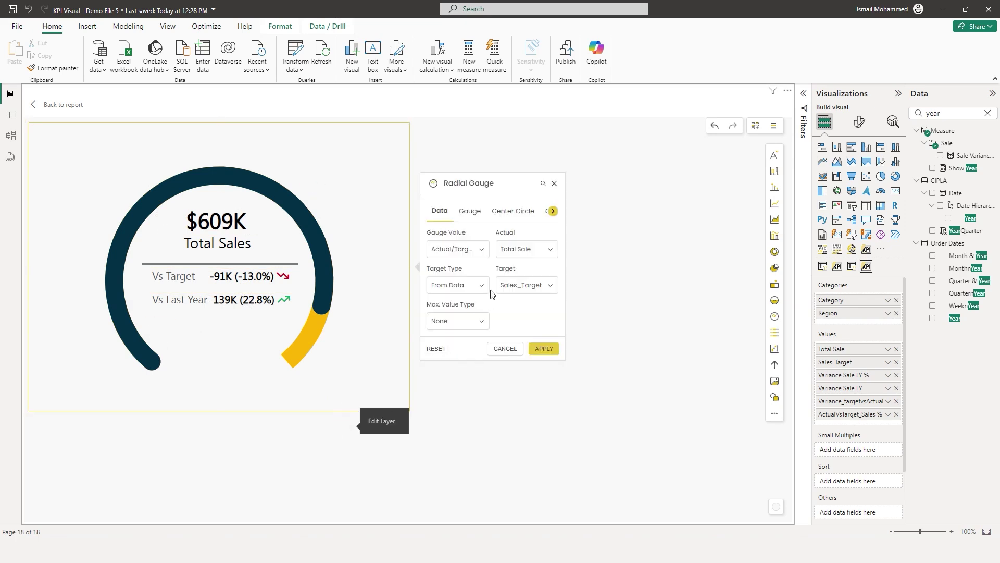
pyautogui.click(469, 211)
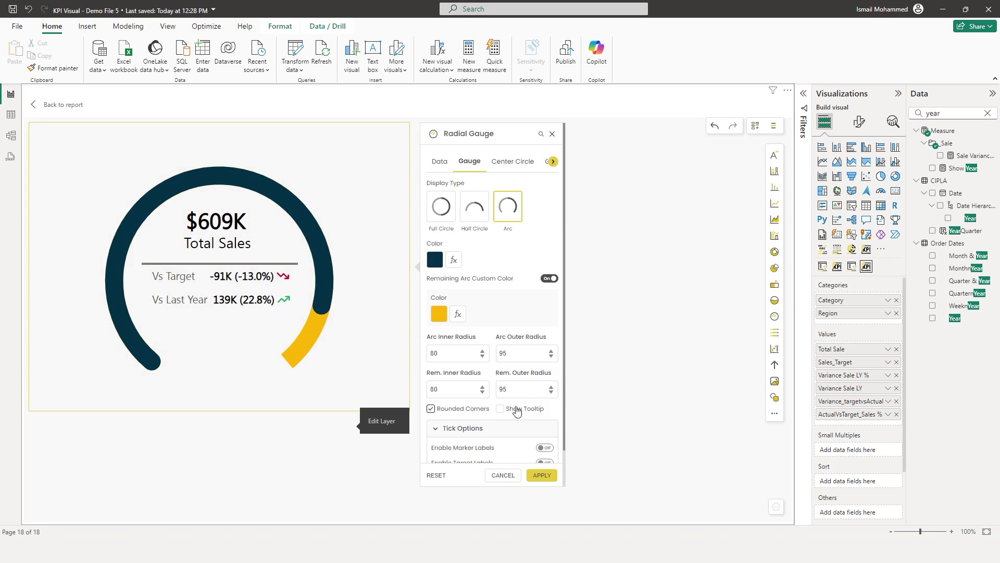
pyautogui.scroll(-1, 565, 324)
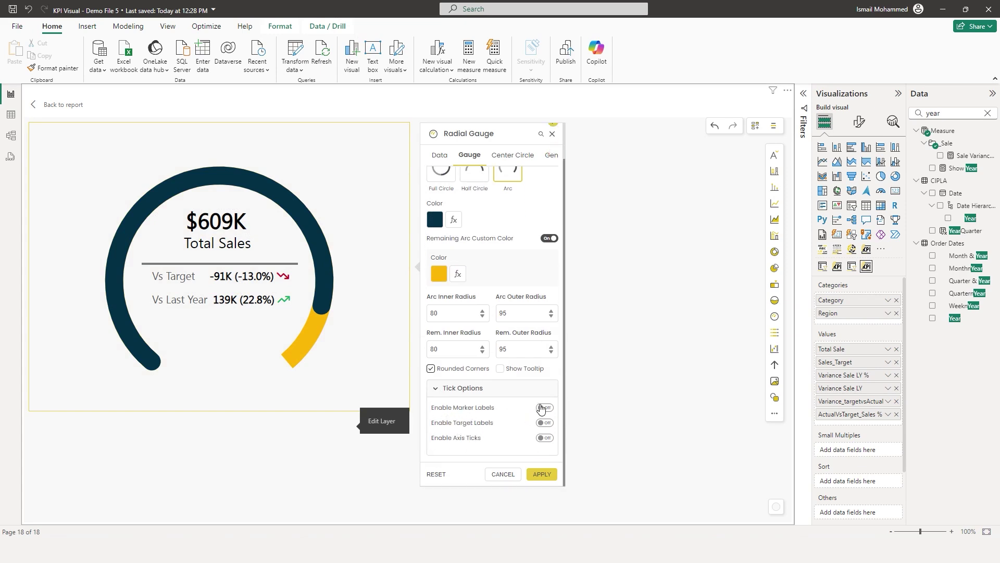
pyautogui.click(545, 408)
pyautogui.click(542, 475)
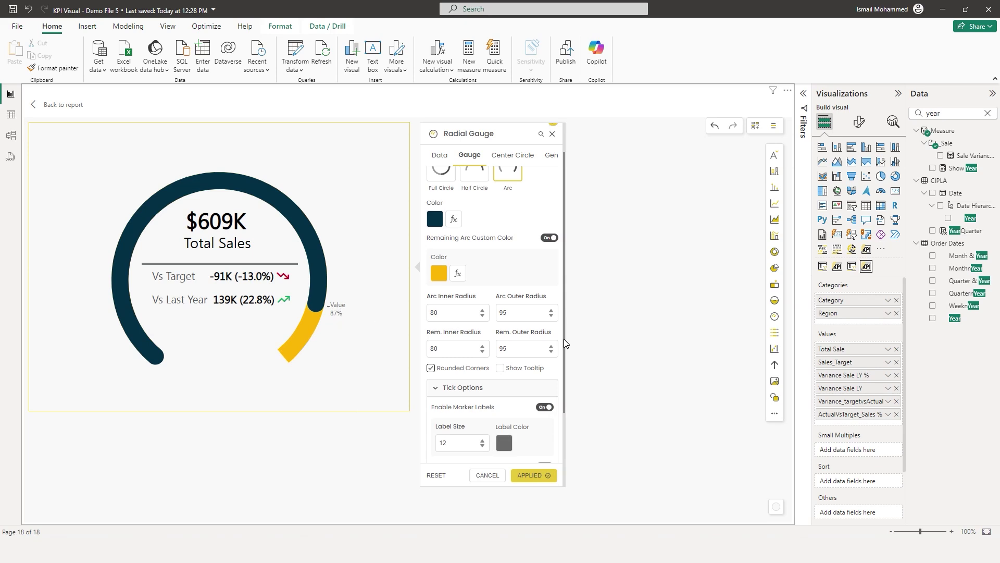
# - Turn on axis ticks so 0%–100% labels appear around the gauge arc
pyautogui.scroll(-3, 563, 338)
pyautogui.click(544, 379)
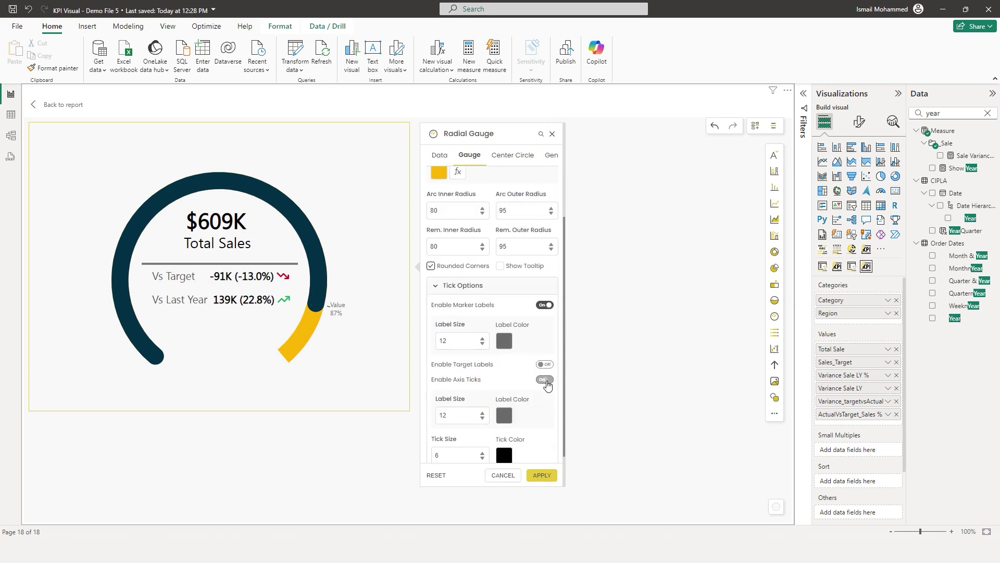
pyautogui.click(542, 475)
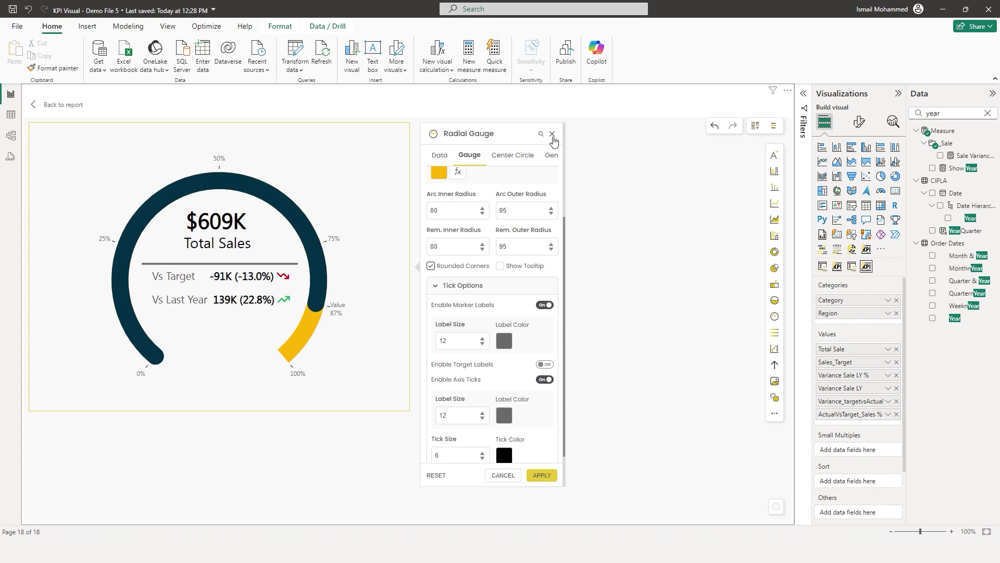
pyautogui.click(552, 134)
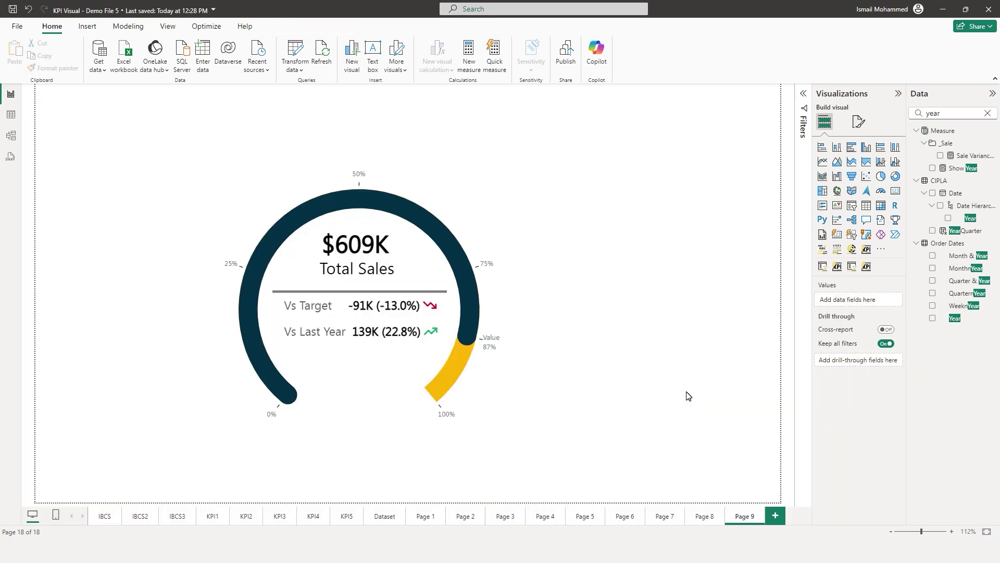